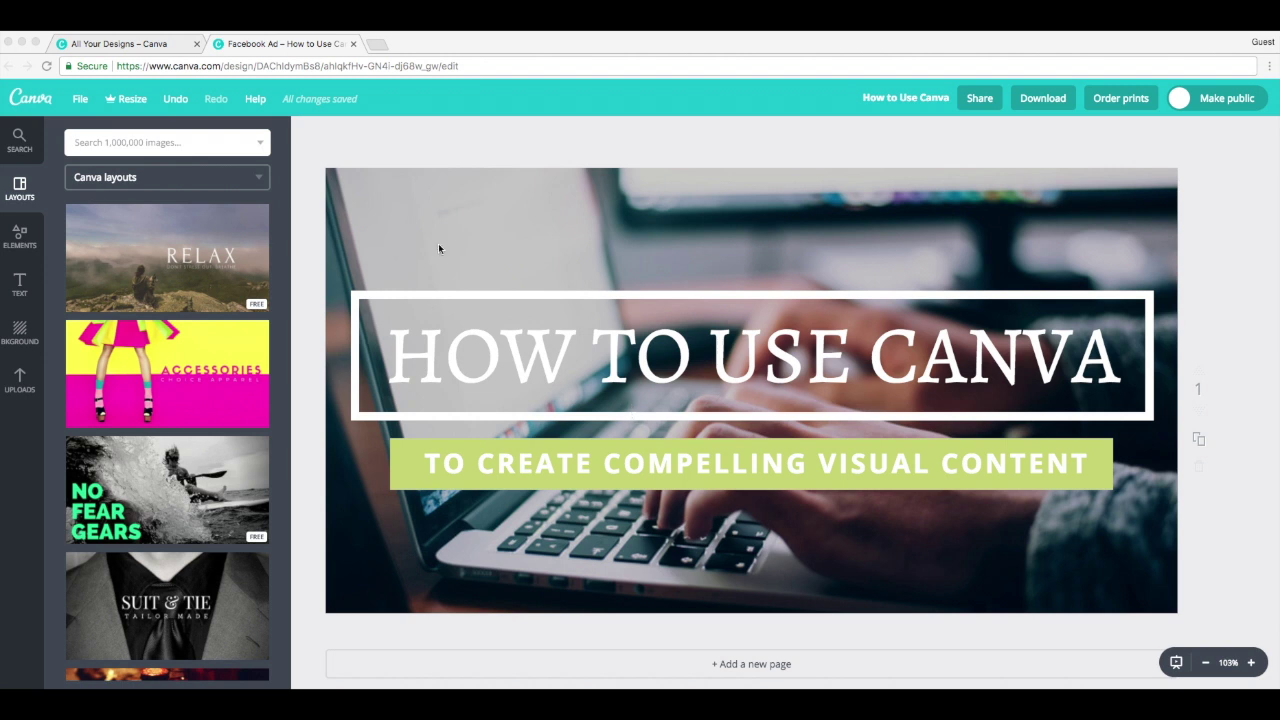
# Switch to the 'All Your Designs – Canva' tab to show the Create a design page.
pyautogui.click(122, 52)
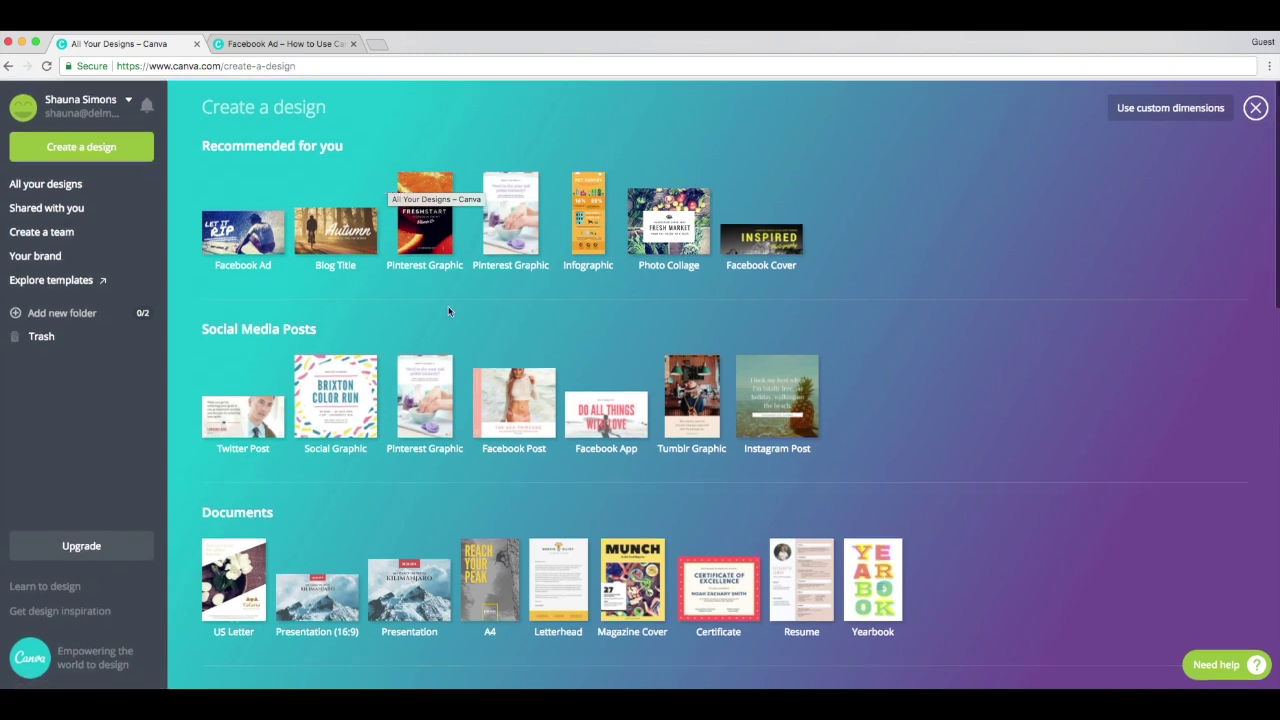
# Browse the design types and open a new blank 1200 × 628 px Facebook Ad.
pyautogui.scroll(-3, 447, 308)
pyautogui.scroll(-3, 445, 302)
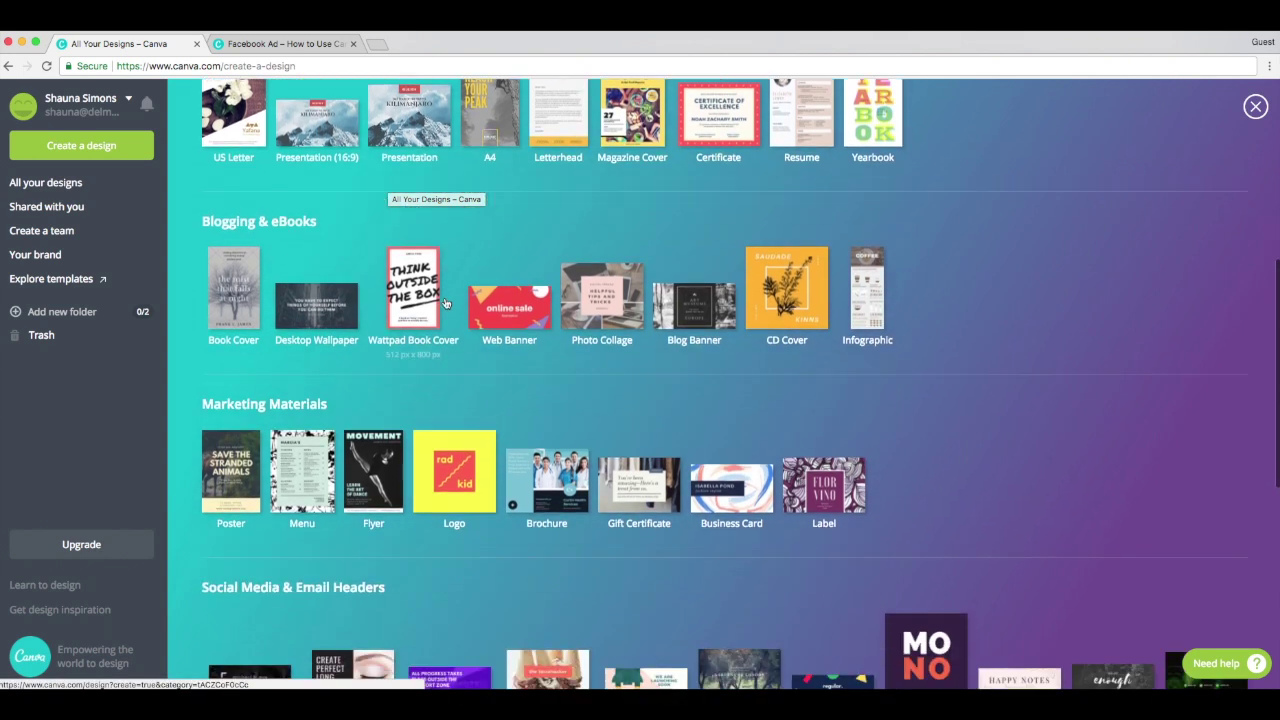
pyautogui.scroll(5, 445, 302)
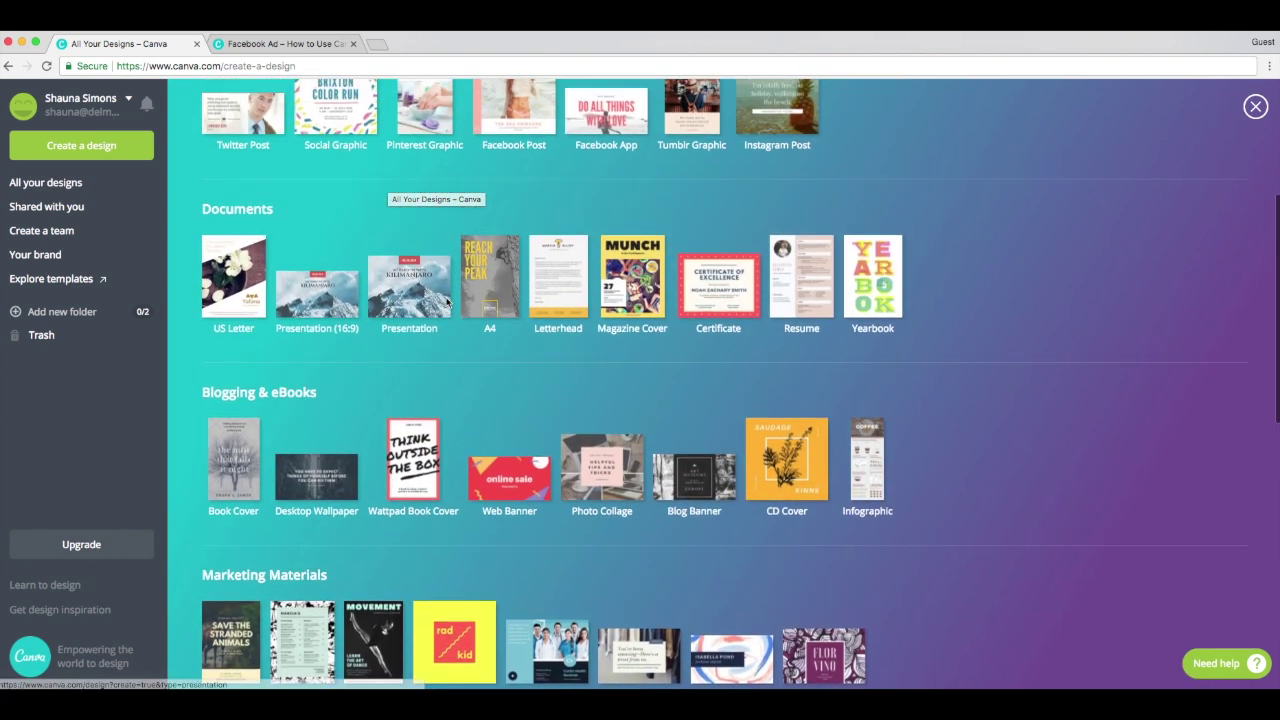
pyautogui.scroll(2, 447, 303)
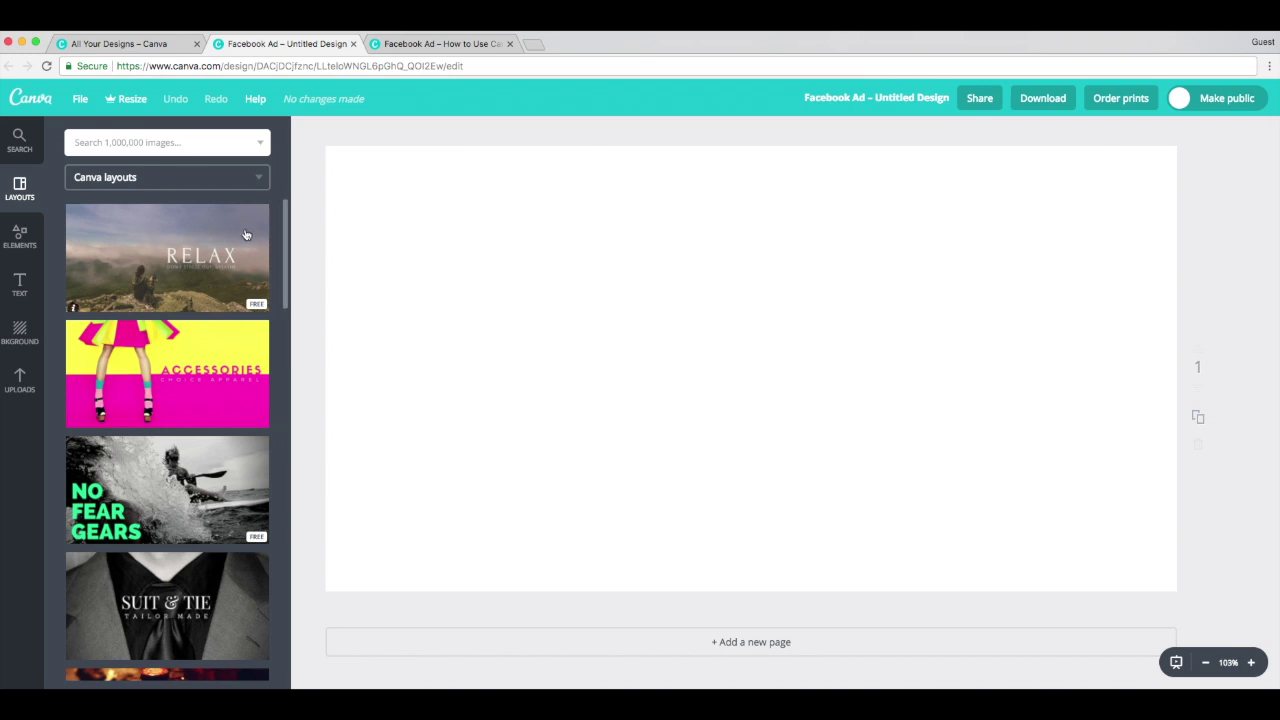
# Apply the RELAX misty-mountain layout with its 'Don't stress out. Breathe' heading to the ad.
pyautogui.click(175, 271)
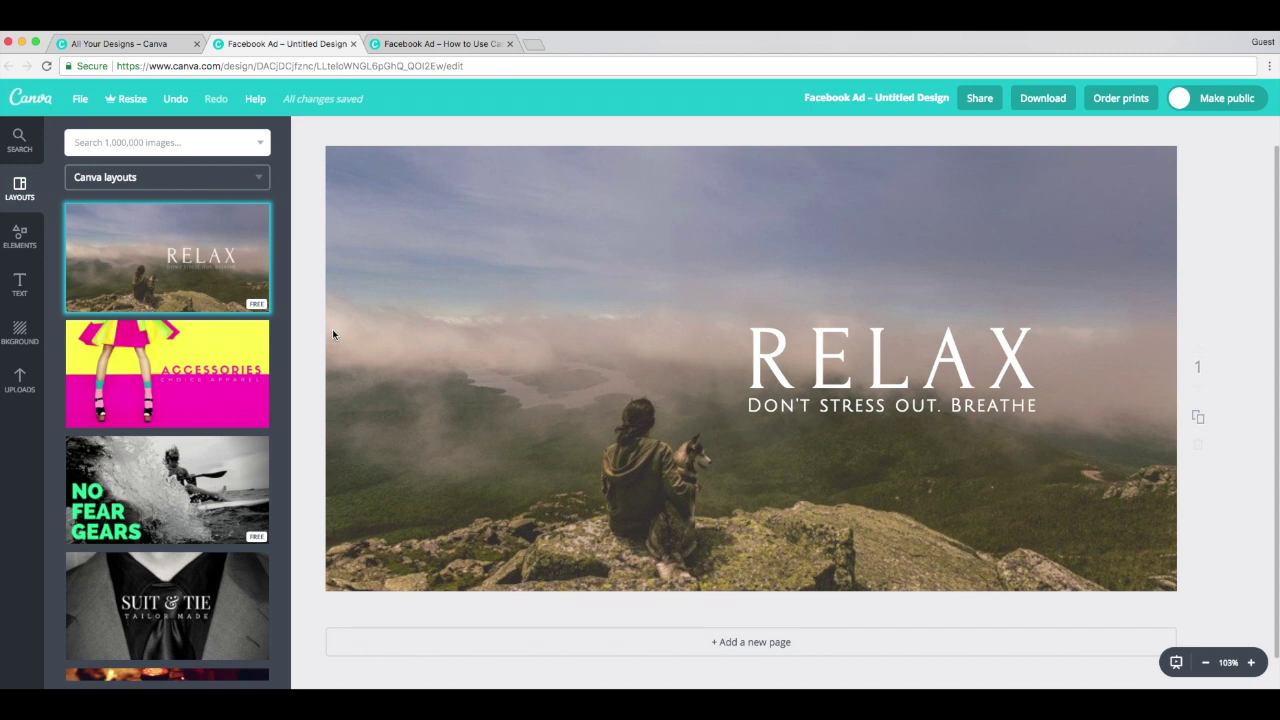
pyautogui.scroll(-1, 333, 335)
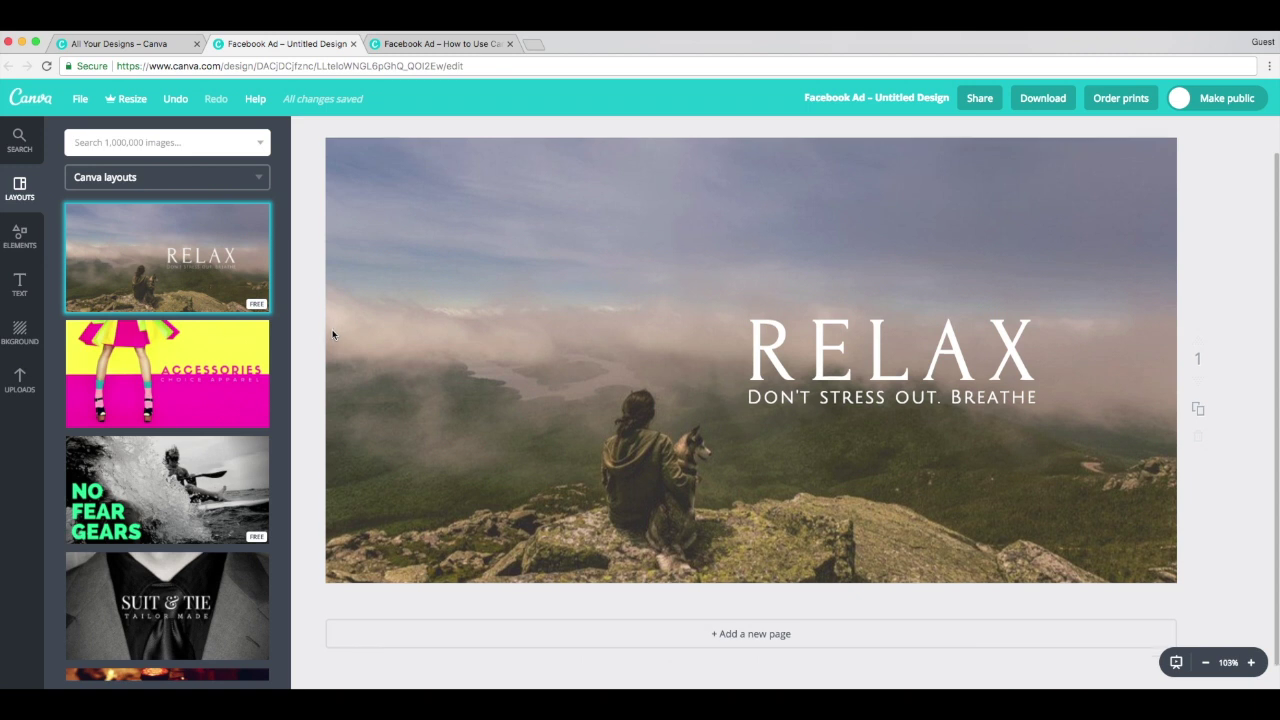
pyautogui.scroll(2, 312, 347)
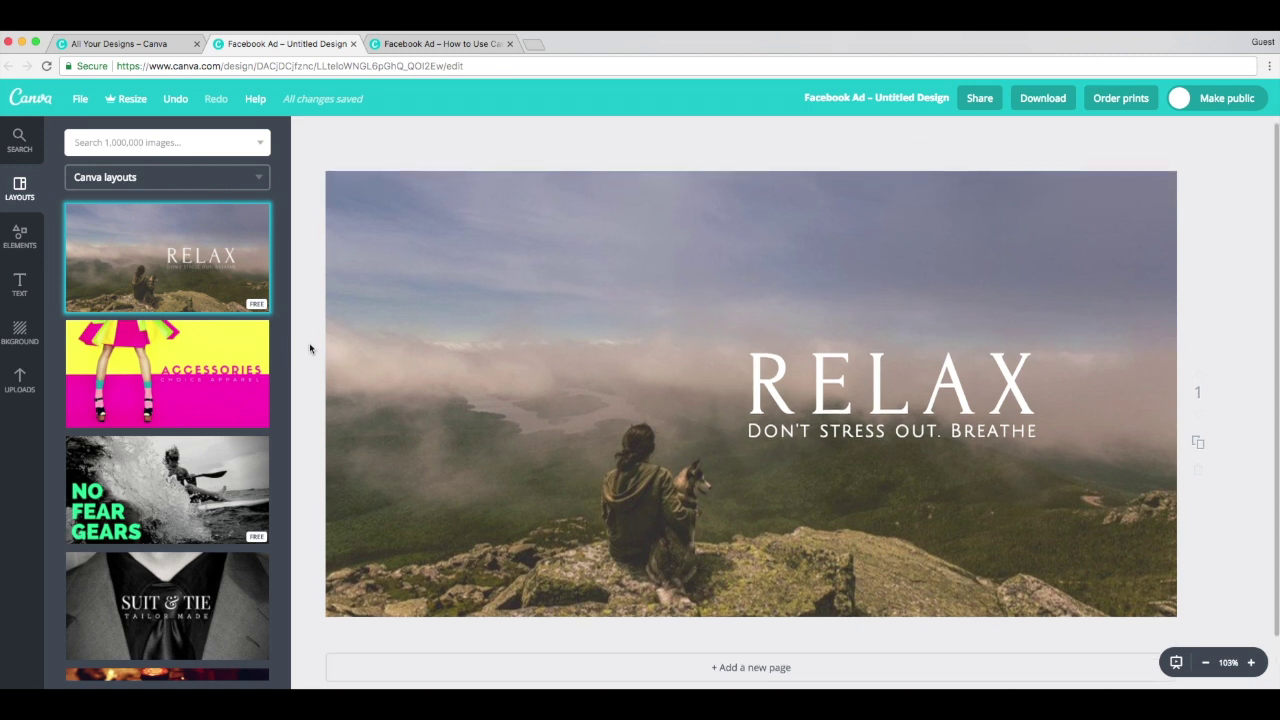
# Drop the uploaded hands-typing-on-laptop photo onto the canvas as the new background.
pyautogui.click(19, 385)
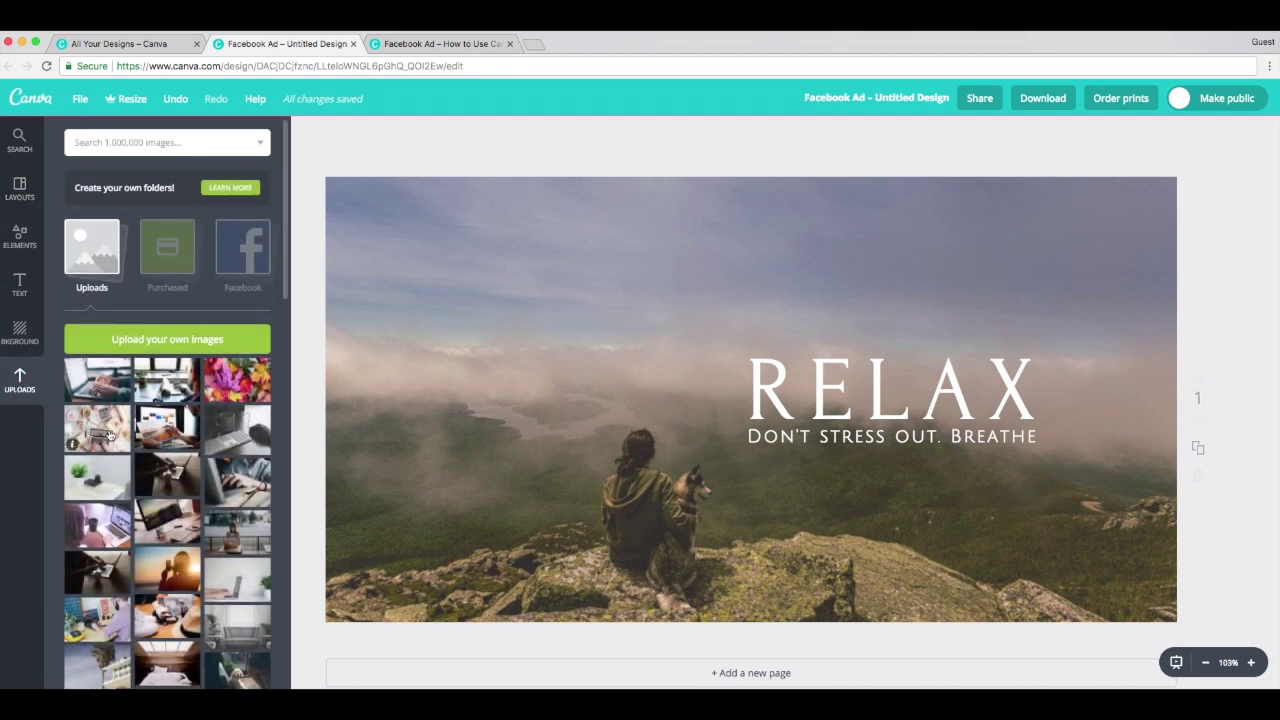
pyautogui.scroll(-2, 121, 435)
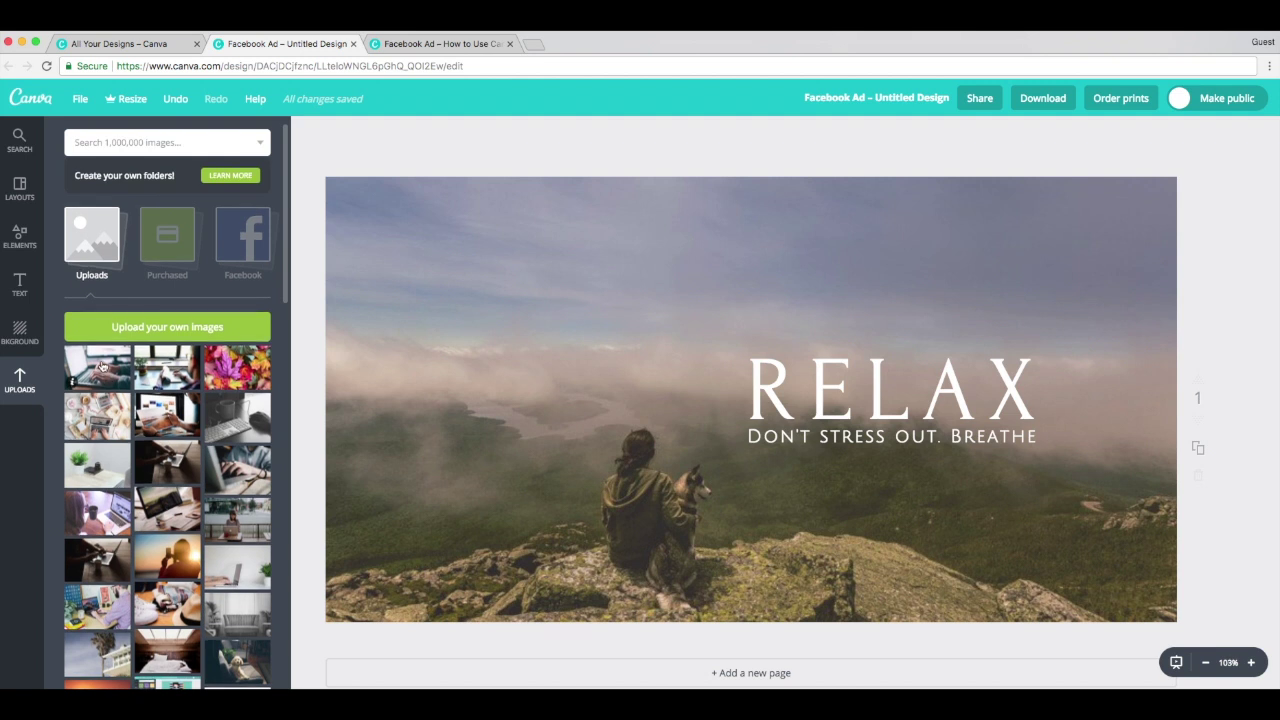
pyautogui.scroll(1, 98, 363)
pyautogui.moveTo(98, 372); pyautogui.dragTo(450, 345)
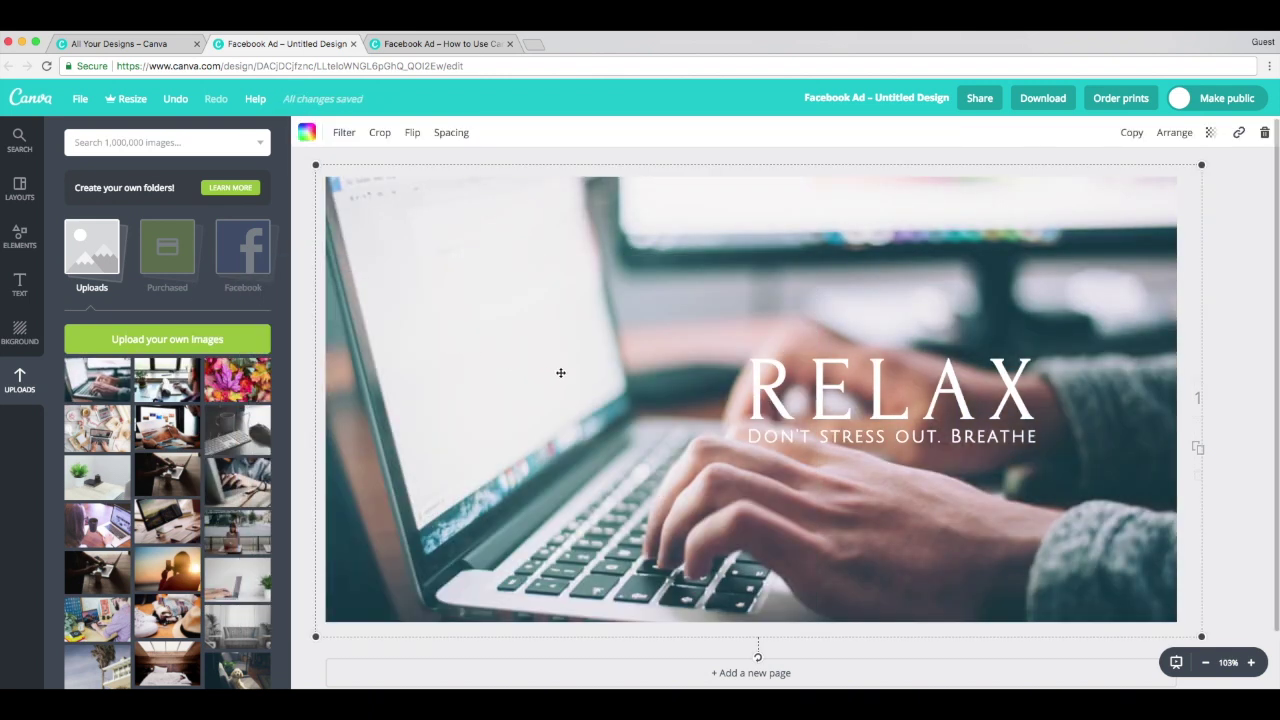
# Replace the RELAX heading text with 'HOW TO USE CANVA'.
pyautogui.click(817, 392)
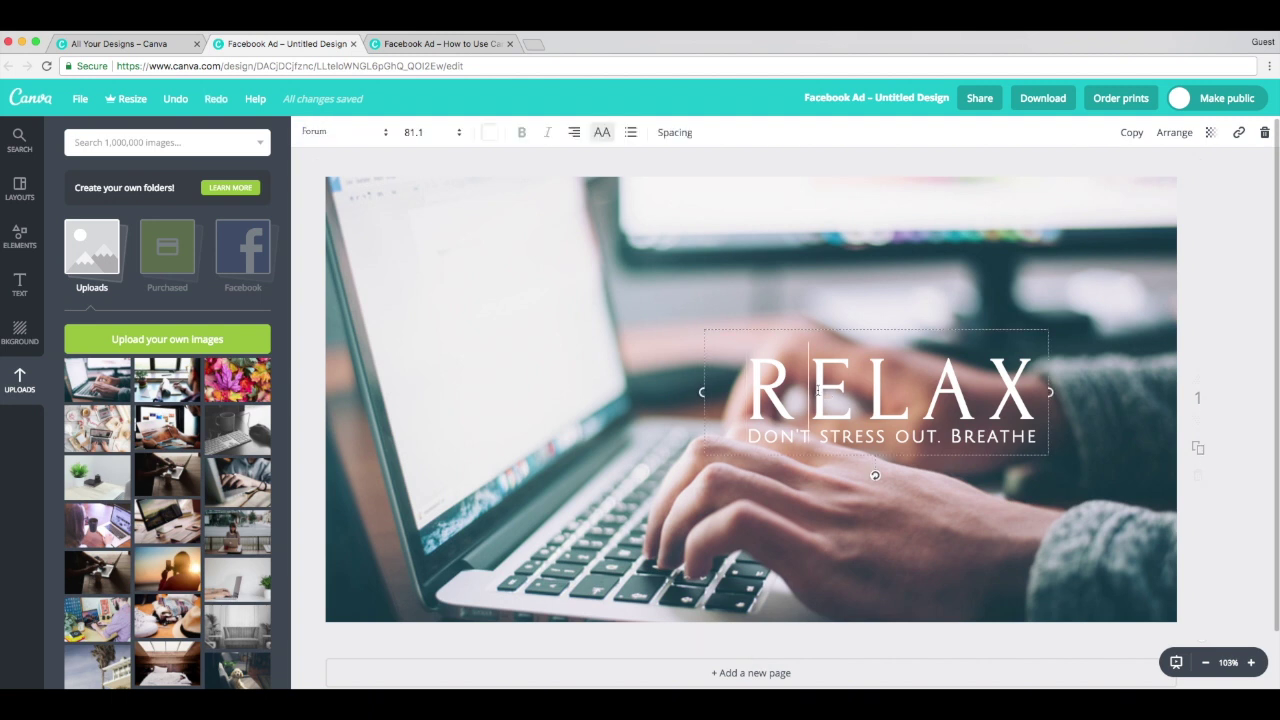
pyautogui.press('super+a')
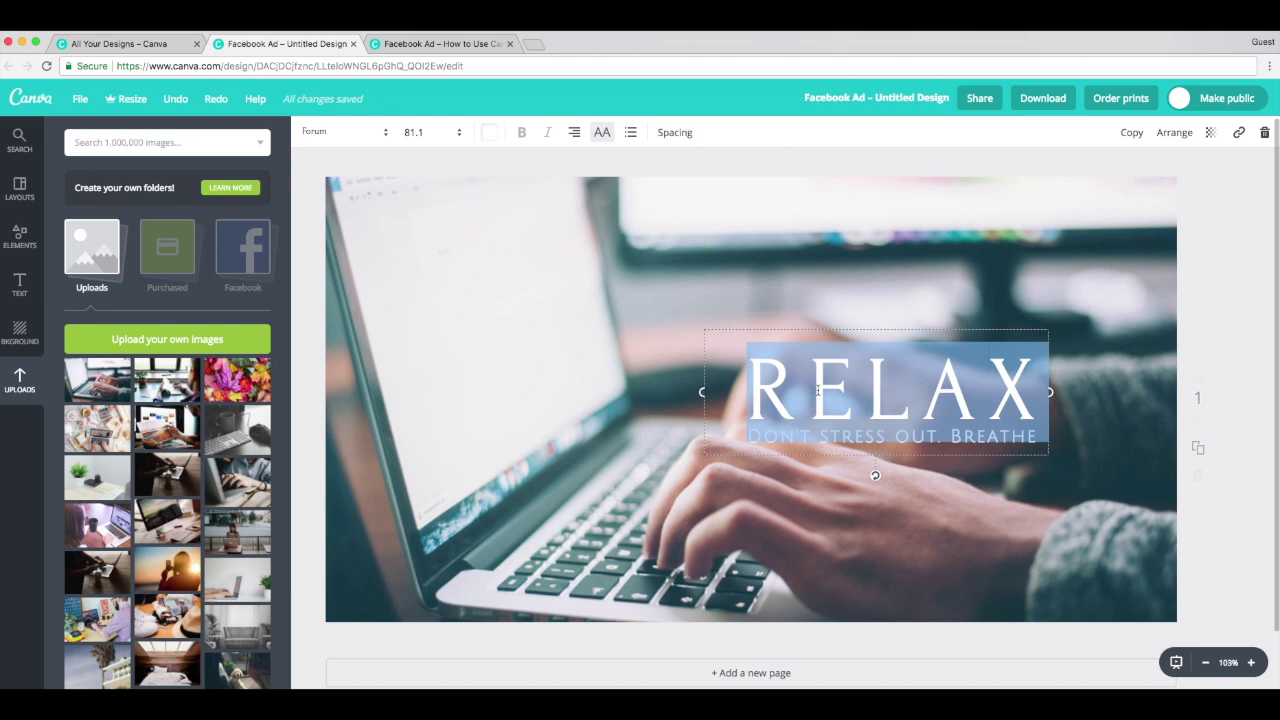
pyautogui.write('H')
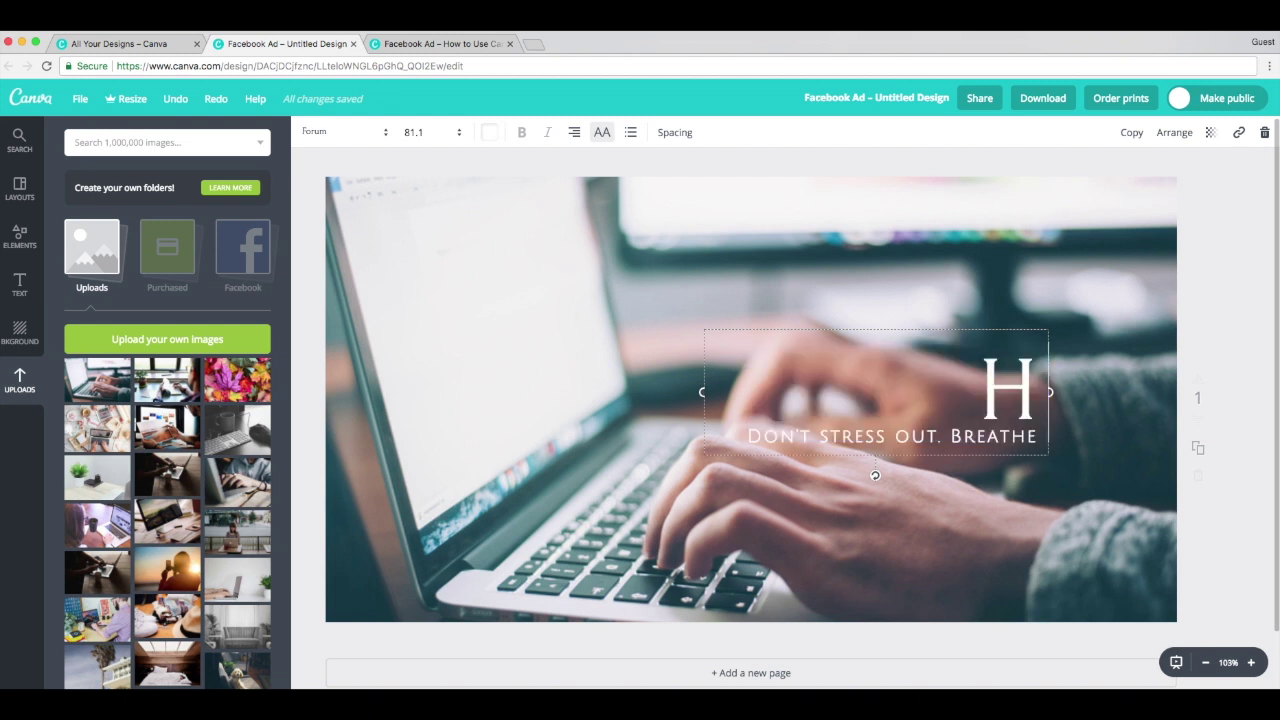
pyautogui.write('OW TO CRE')
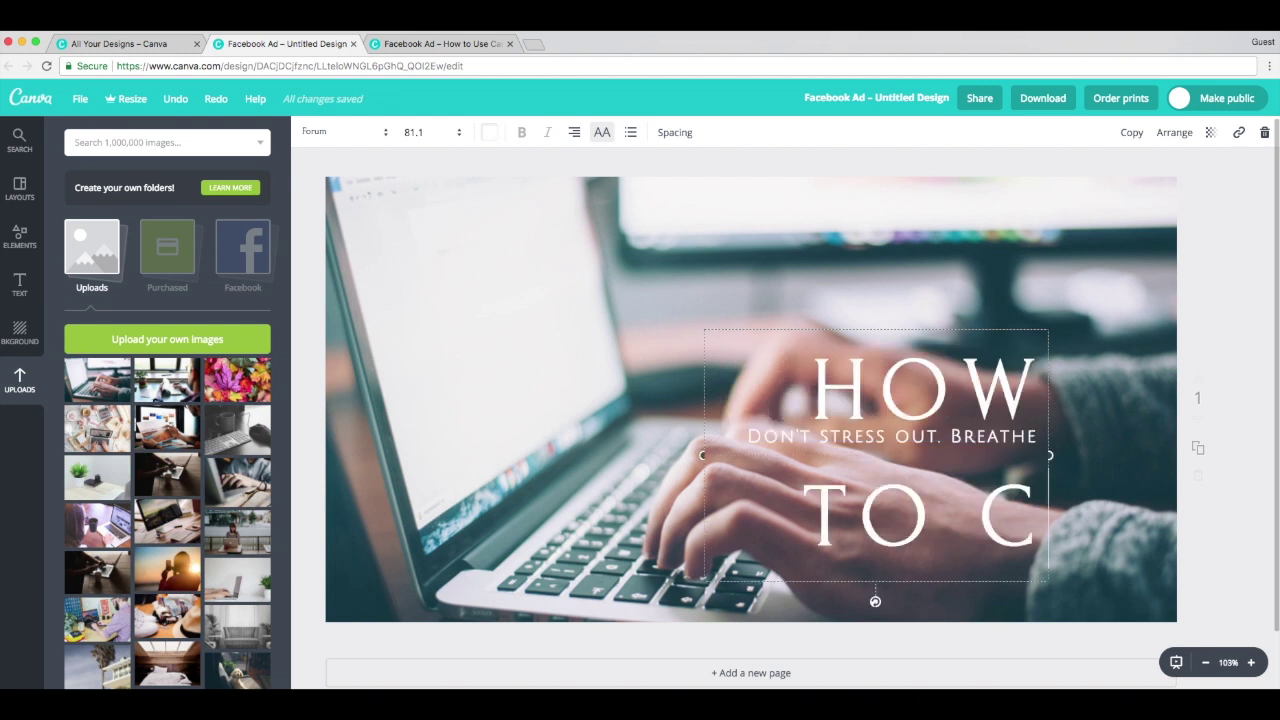
pyautogui.press('BackSpace')
pyautogui.press('BackSpace')
pyautogui.press('BackSpace')
pyautogui.write('U')
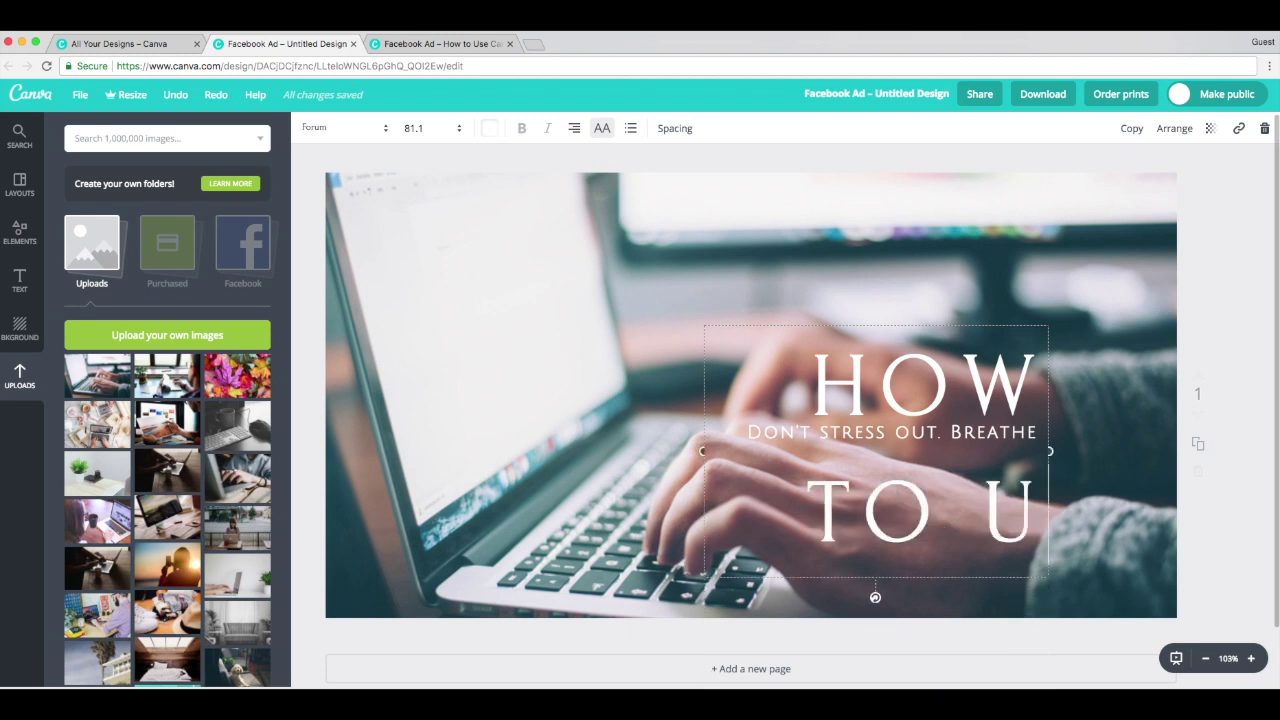
pyautogui.write('SE CAN')
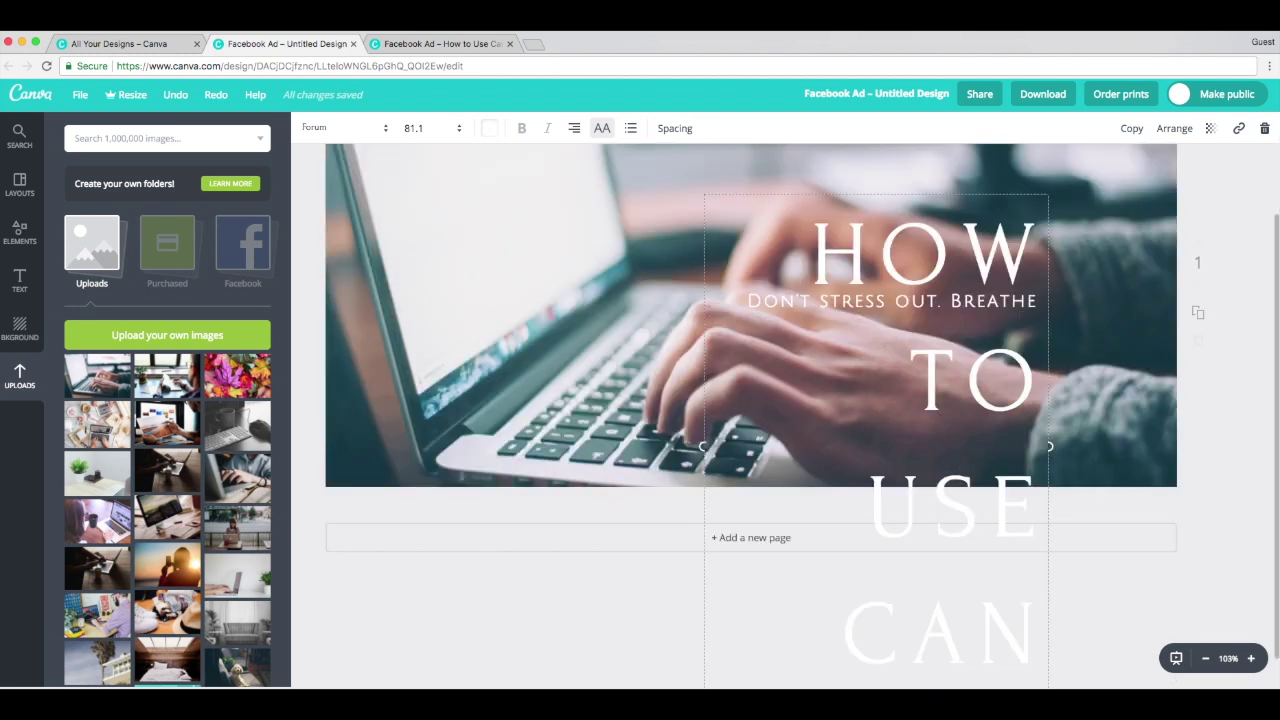
pyautogui.write('VA')
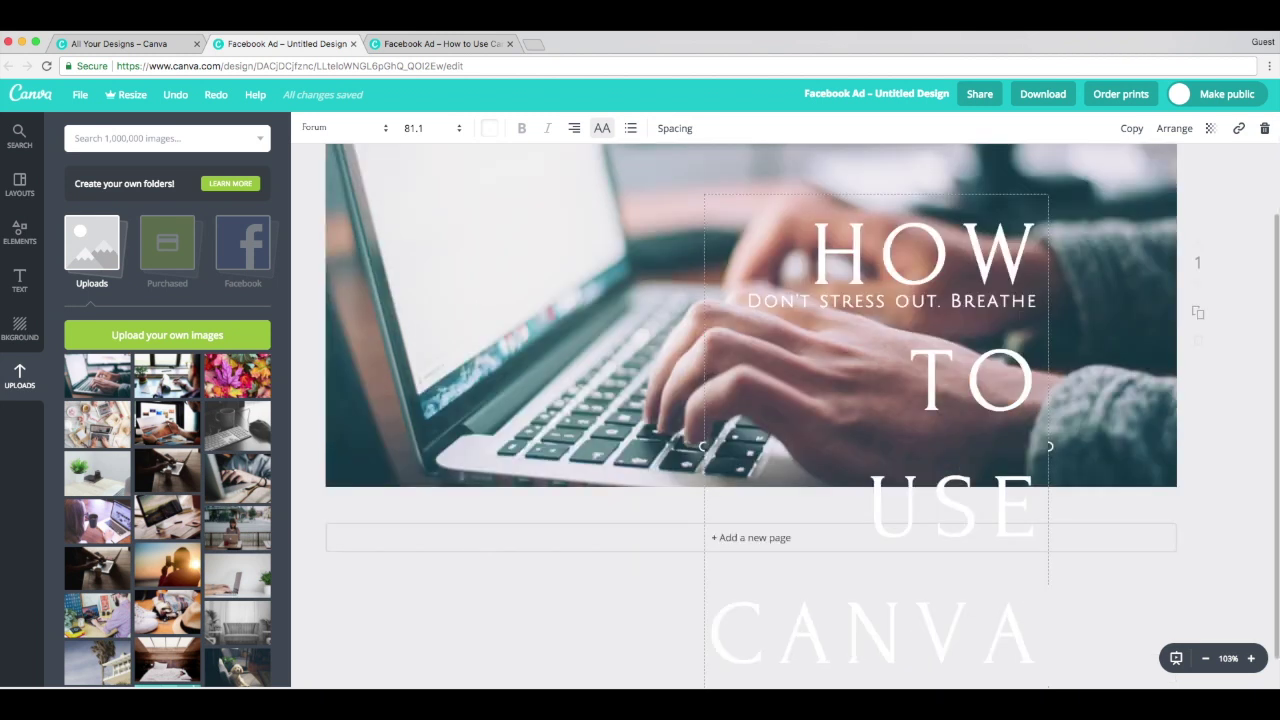
# Set the heading to size 72 and widen its text box across the canvas.
pyautogui.click(453, 128)
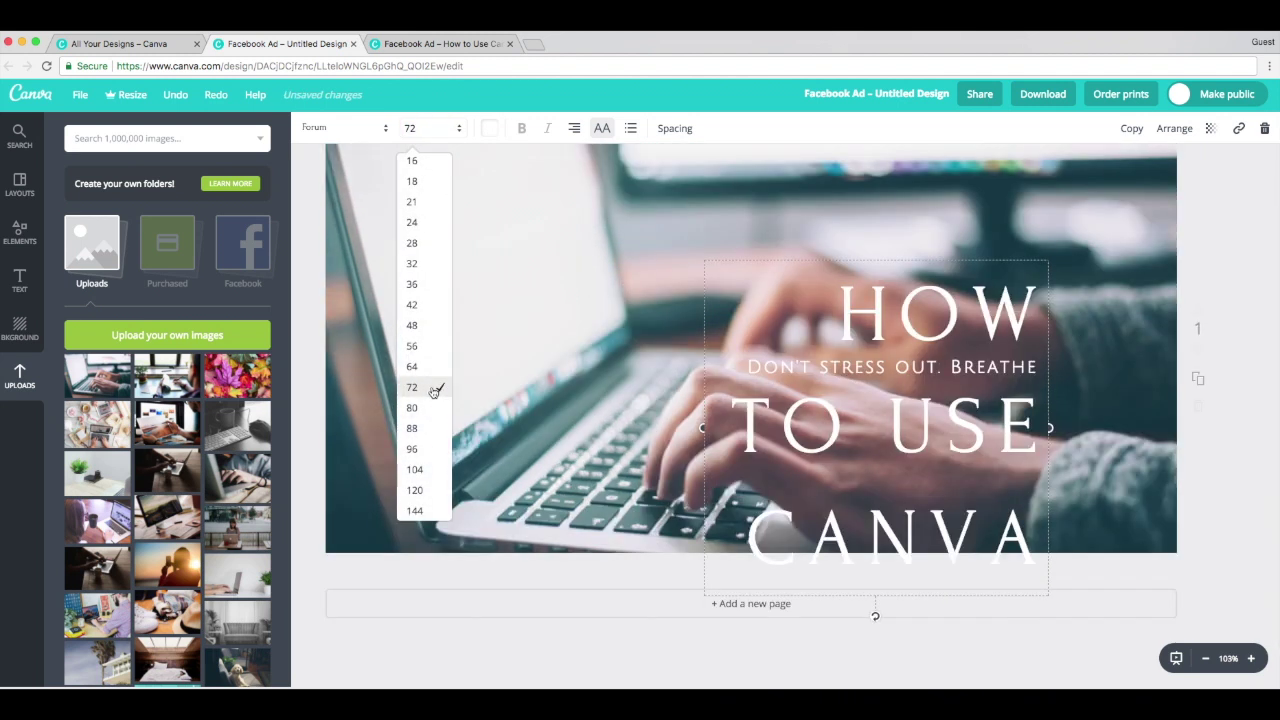
pyautogui.click(434, 392)
pyautogui.moveTo(701, 428); pyautogui.dragTo(352, 412)
pyautogui.moveTo(1049, 372); pyautogui.dragTo(1166, 372)
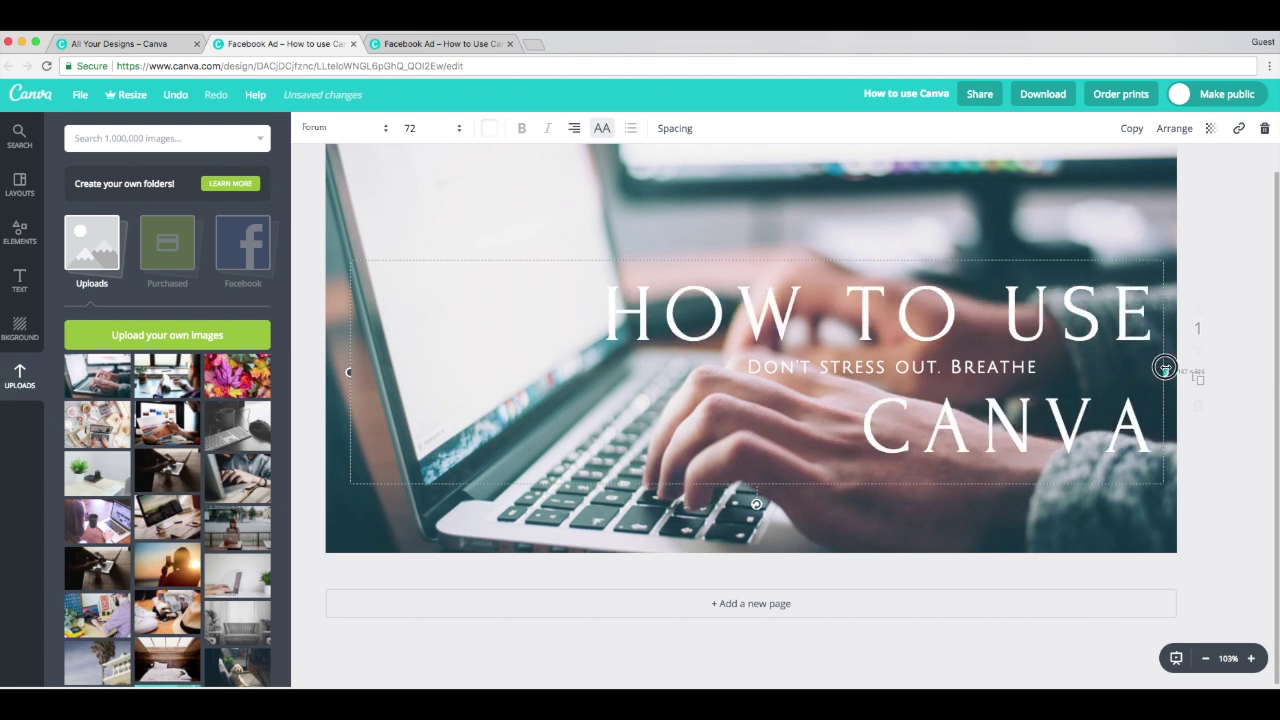
pyautogui.click(349, 128)
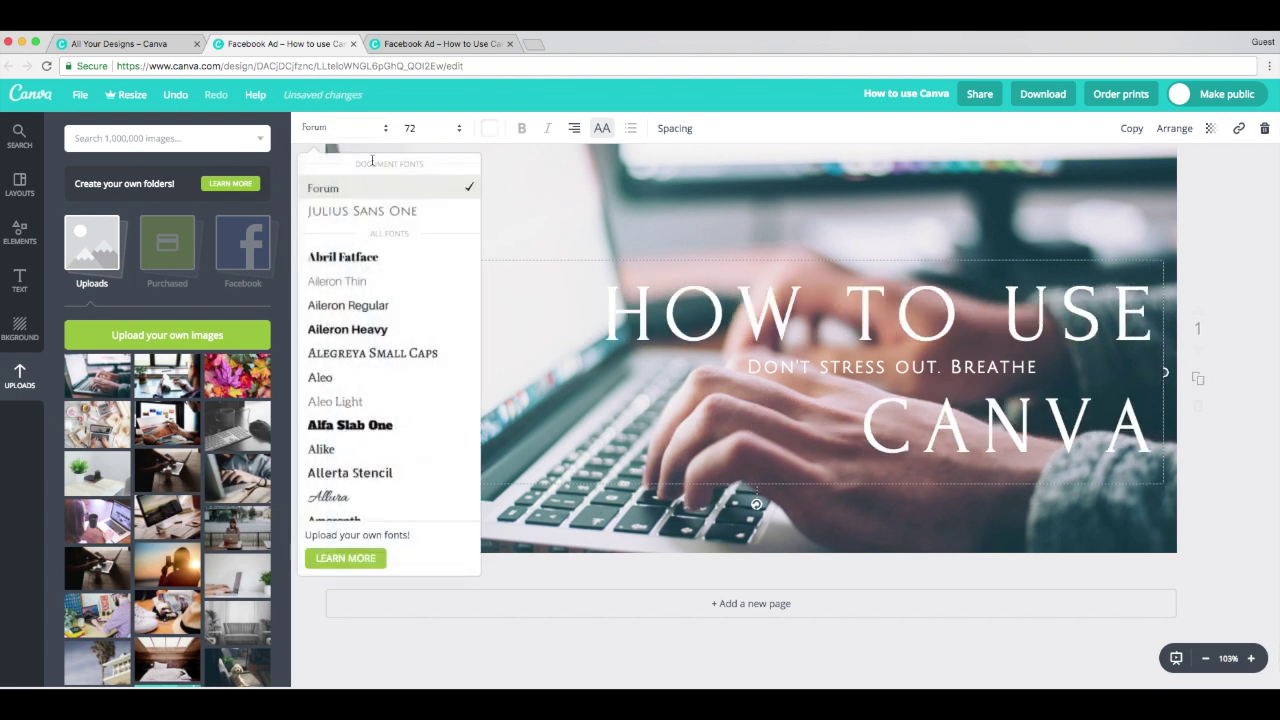
# Switch the heading to Alegreya Small Caps, set letter spacing to 20, and move it higher.
pyautogui.click(390, 356)
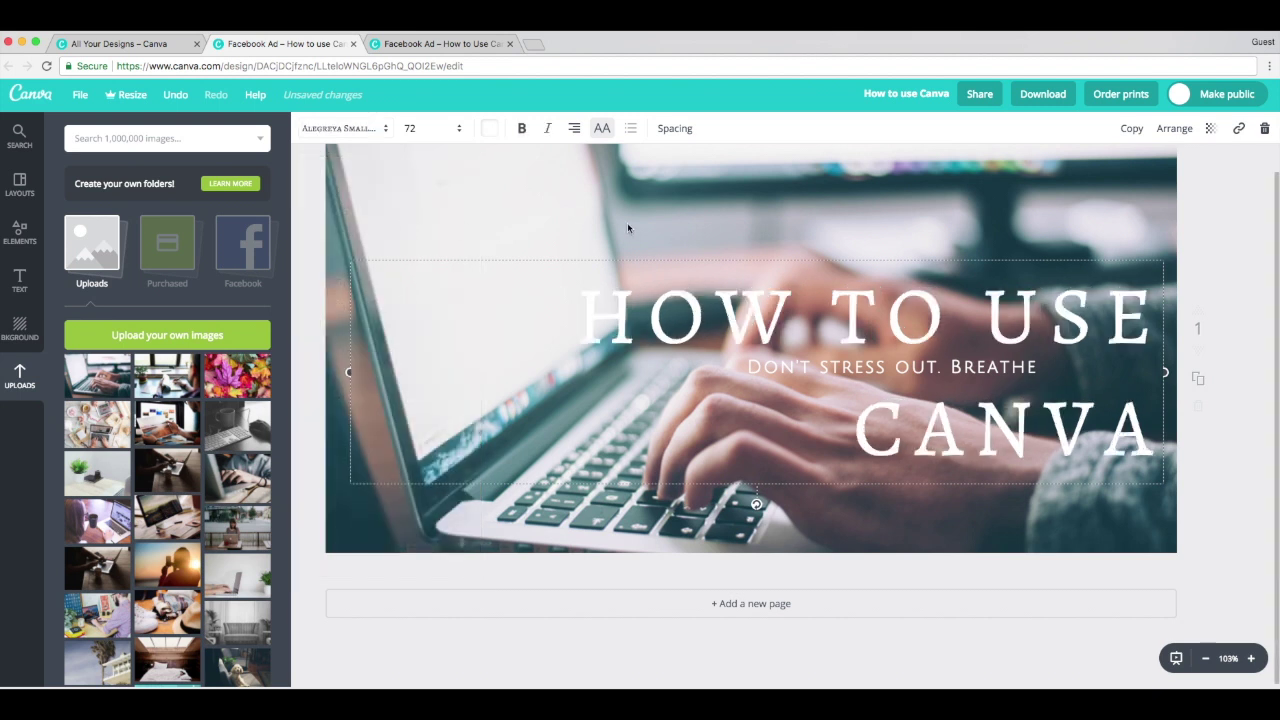
pyautogui.click(673, 130)
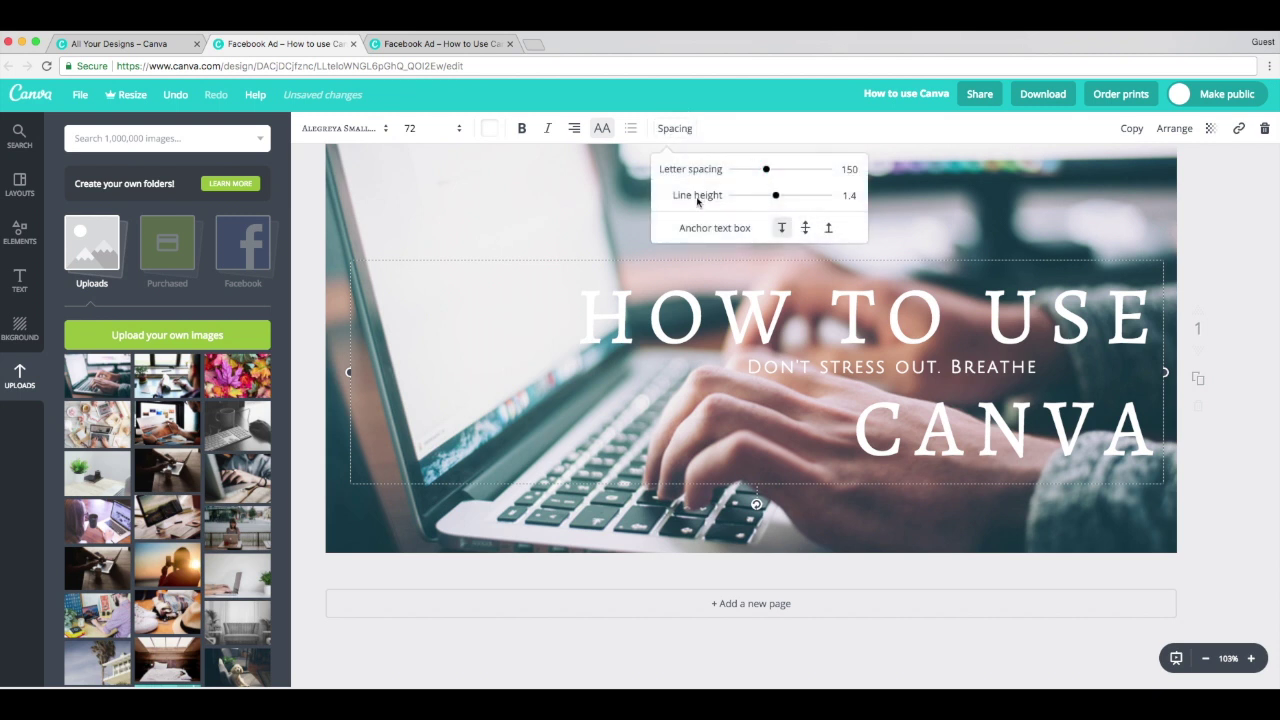
pyautogui.moveTo(766, 169); pyautogui.dragTo(755, 173)
pyautogui.click(939, 316)
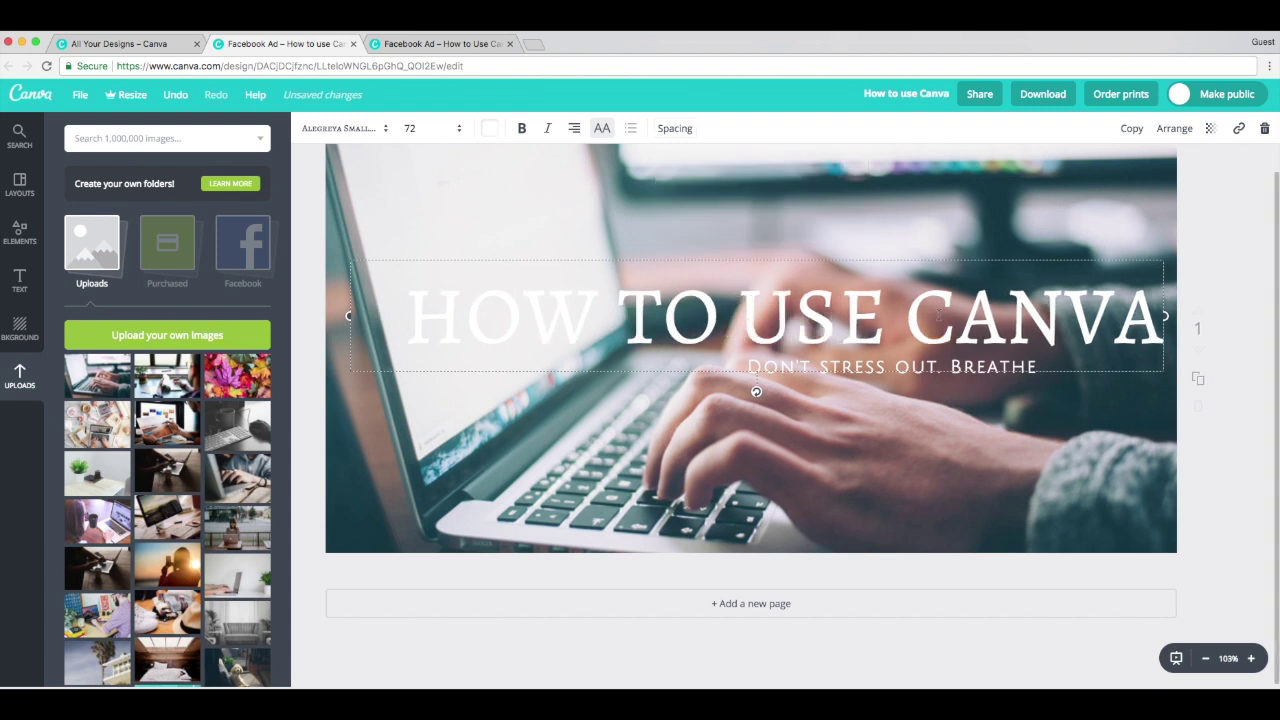
pyautogui.moveTo(884, 257)
pyautogui.mouseDown()
pyautogui.moveTo(857, 237)
pyautogui.moveTo(873, 239)
pyautogui.mouseUp()
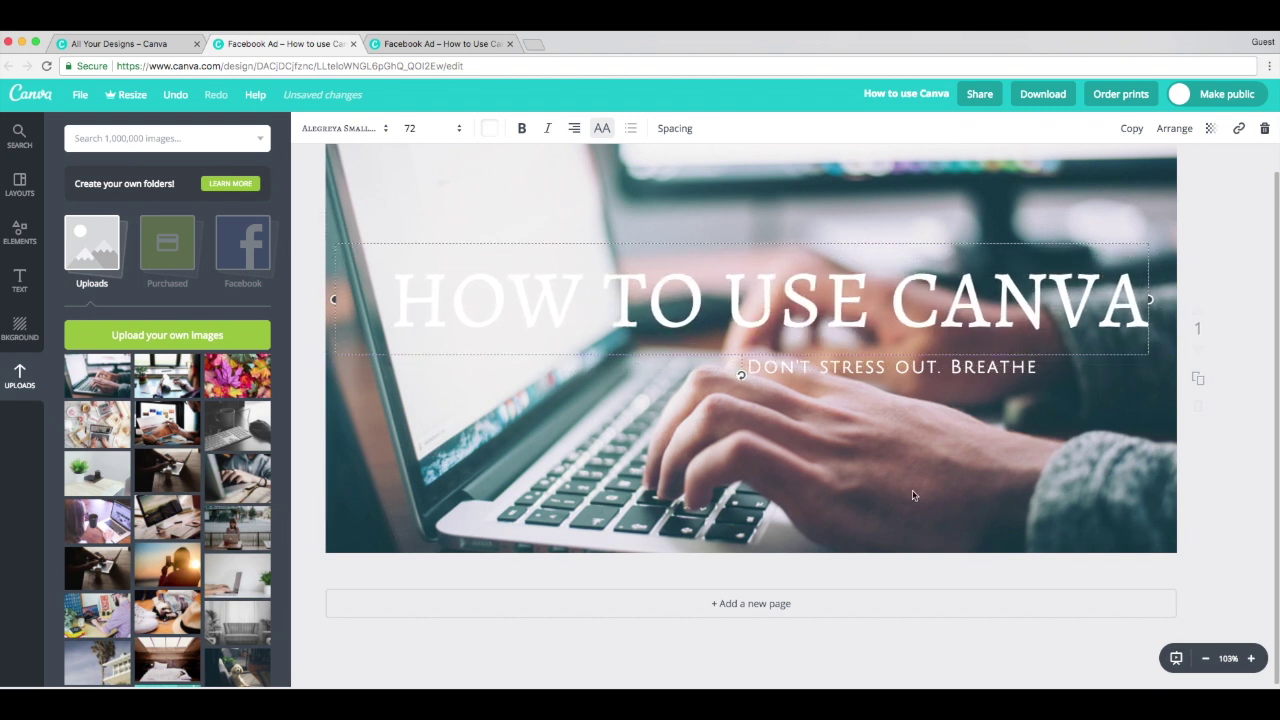
# Replace the subtitle wording with 'TO CREATE COMPELLING VISUAL CONTENT'.
pyautogui.click(886, 365)
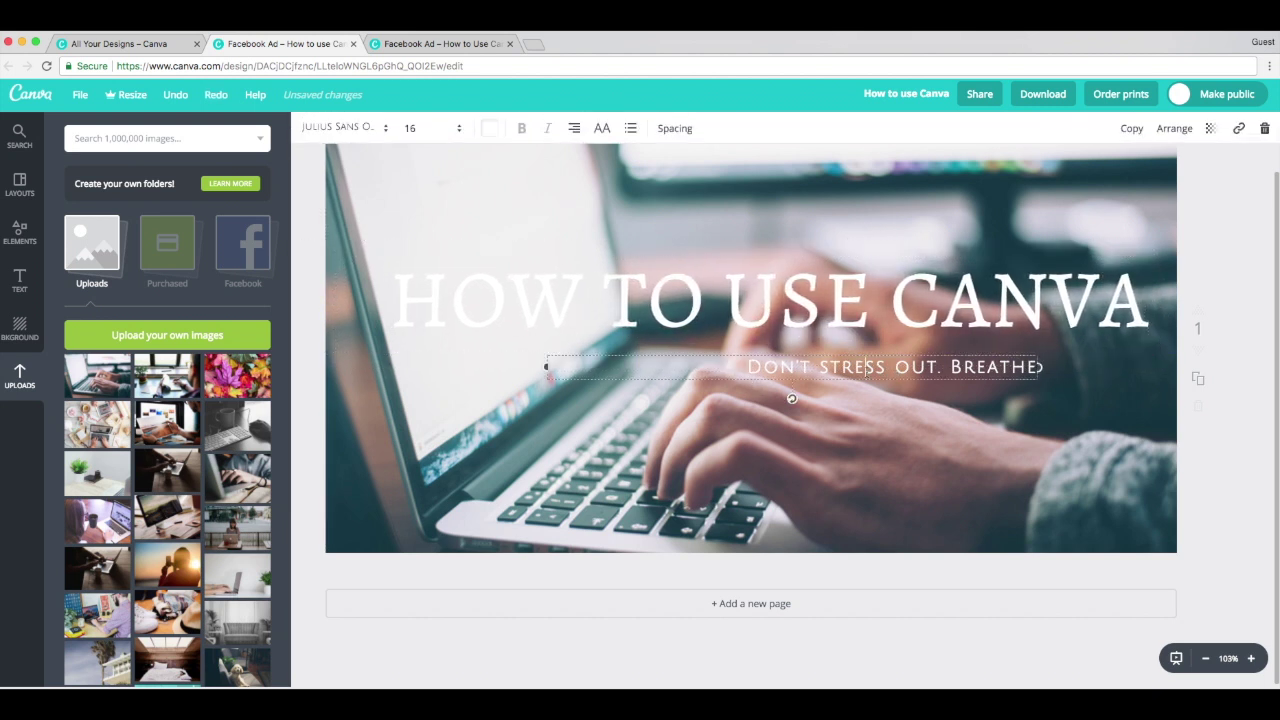
pyautogui.tripleClick(866, 366)
pyautogui.write('TO CREAT')
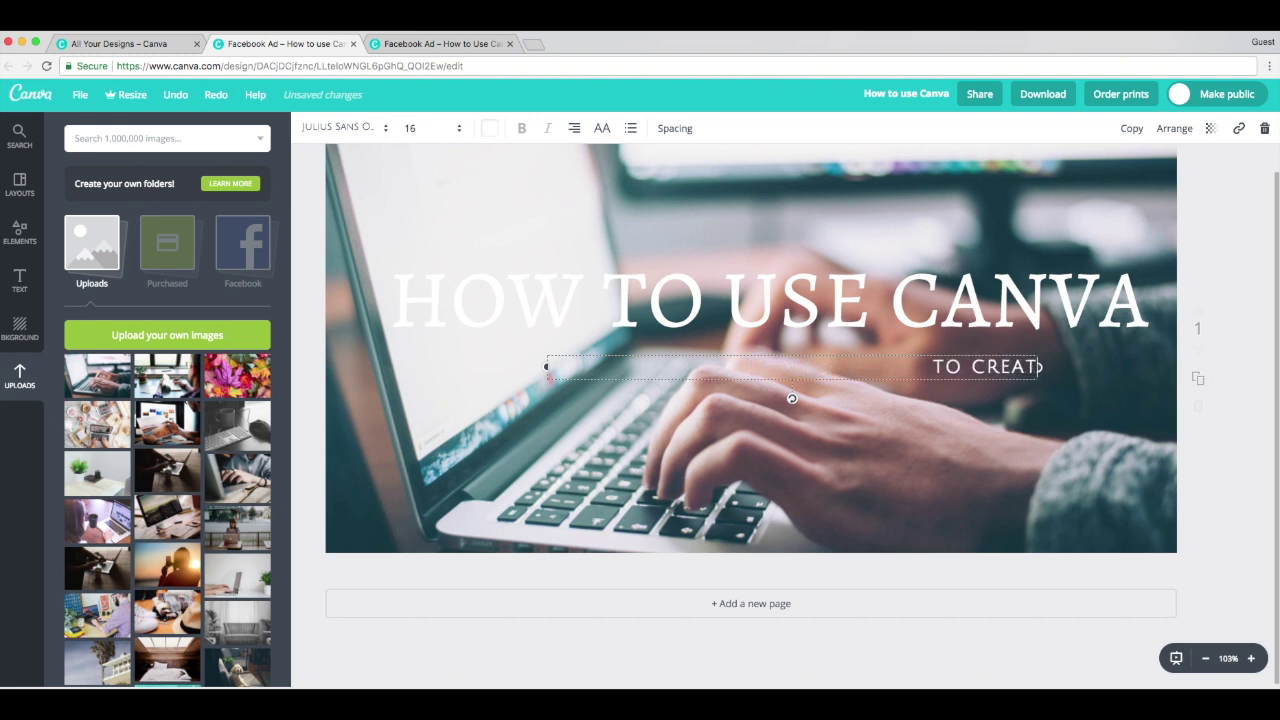
pyautogui.write('E COMPELLING V')
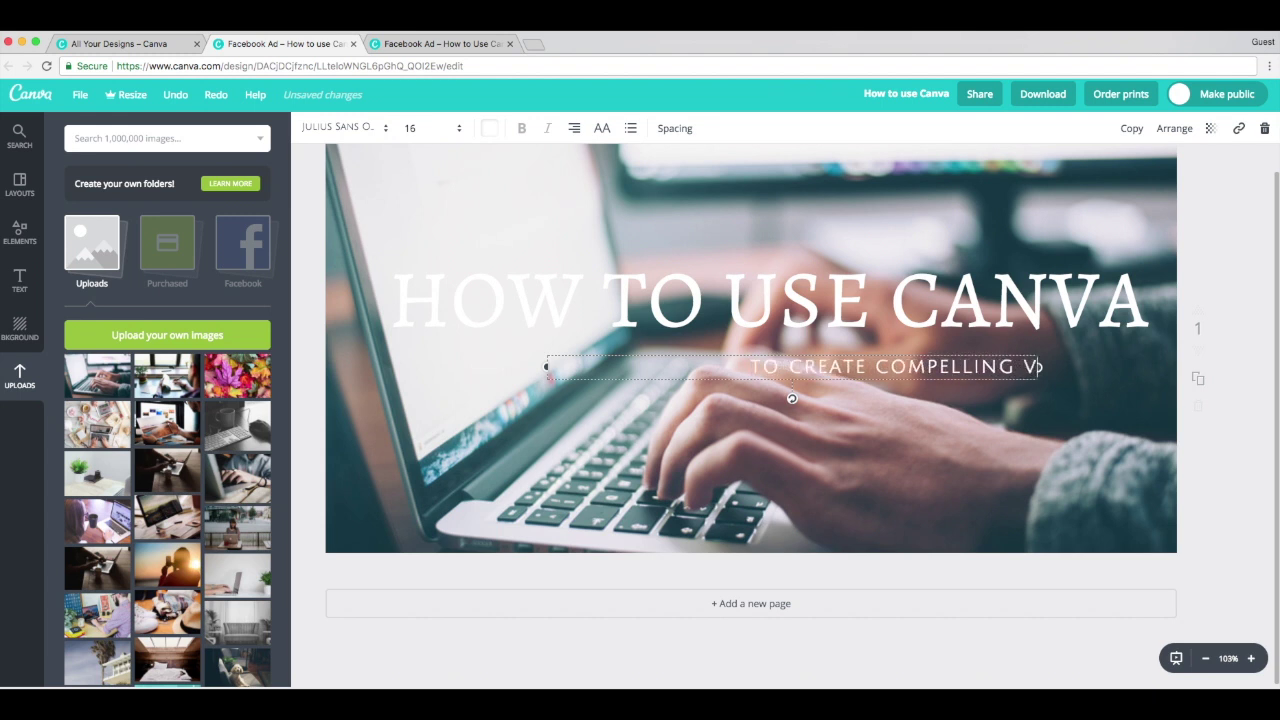
pyautogui.write('ISUAL CONTENT')
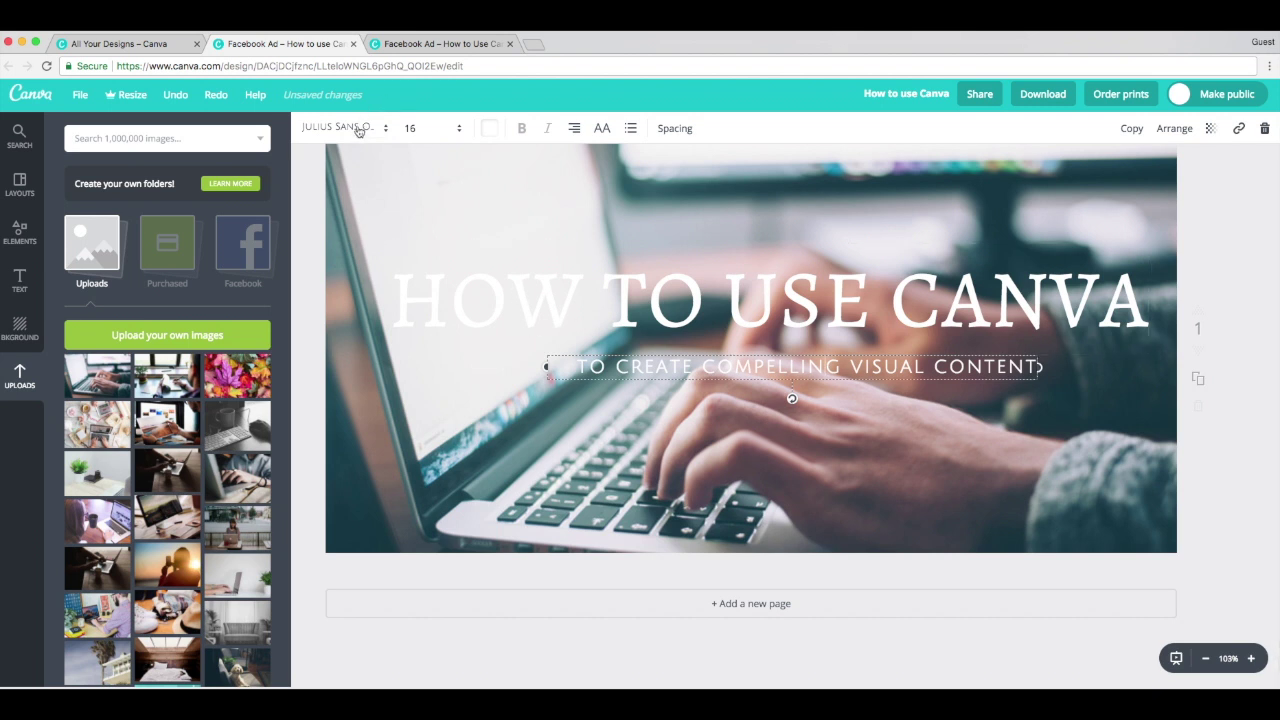
# Make the subtitle bold Open Sans at size 24, widening its box to fit one line.
pyautogui.click(357, 128)
pyautogui.scroll(-15, 372, 392)
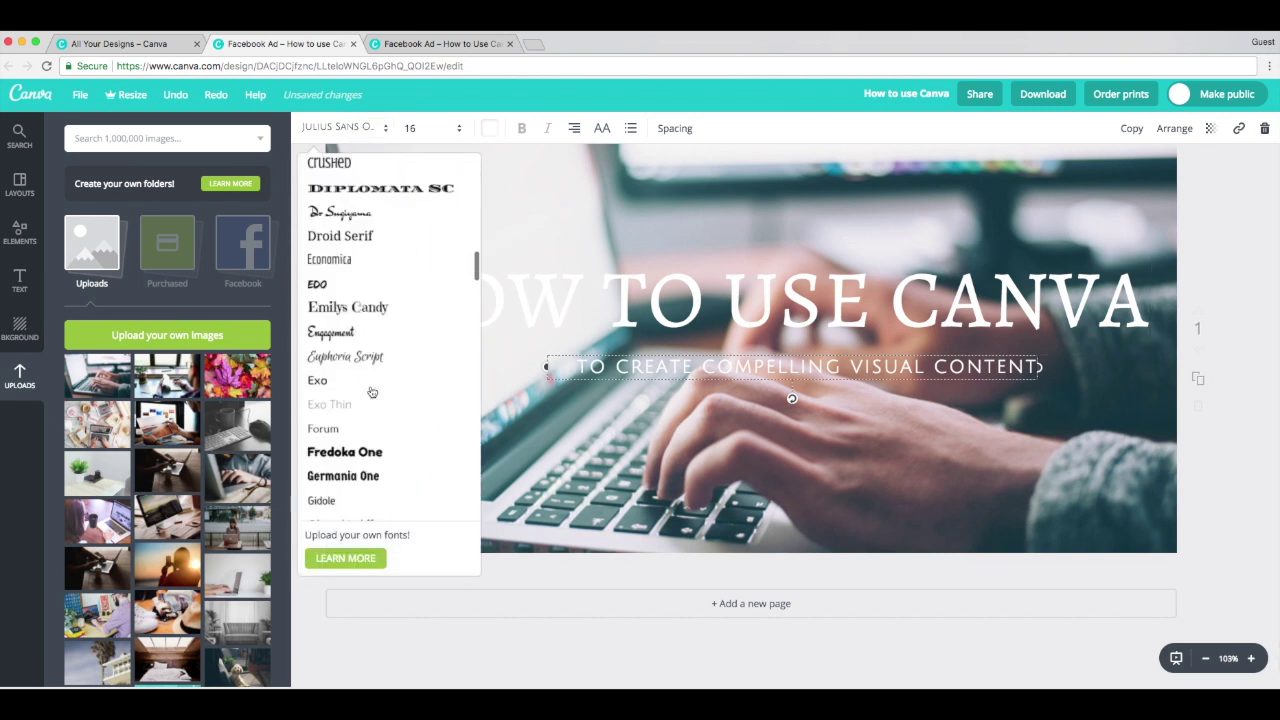
pyautogui.scroll(-10, 372, 392)
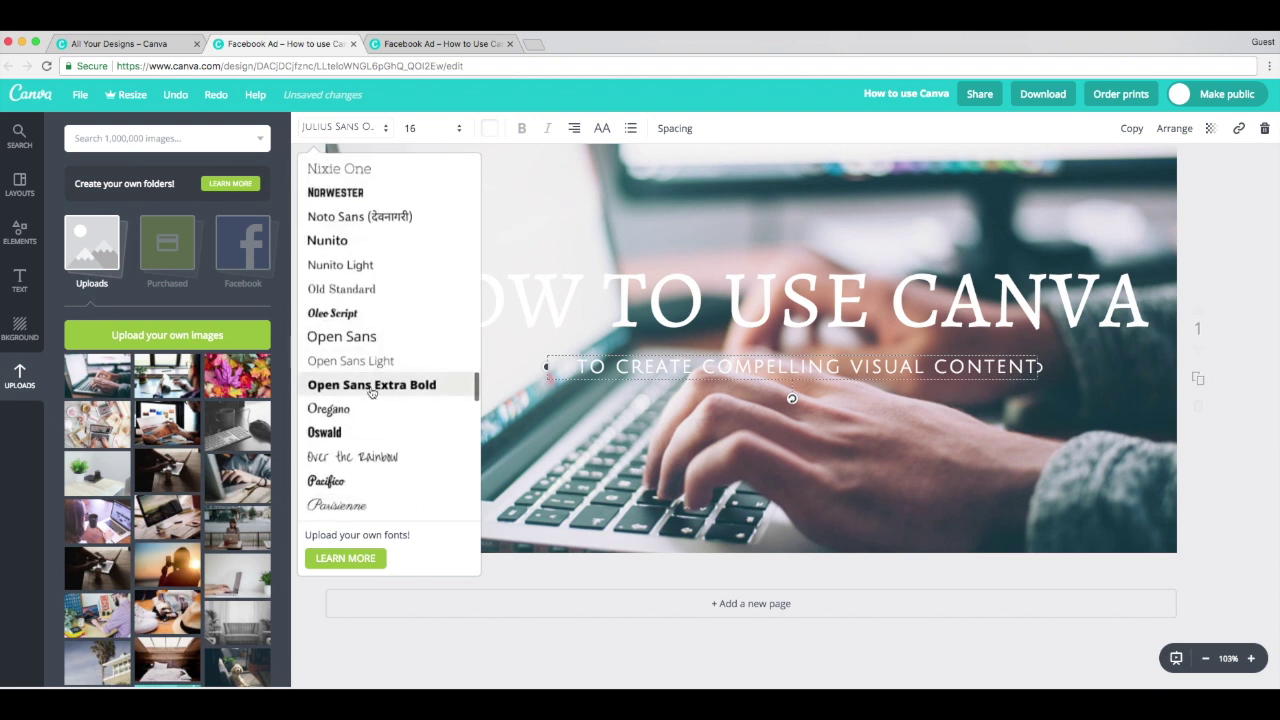
pyautogui.click(345, 337)
pyautogui.click(522, 131)
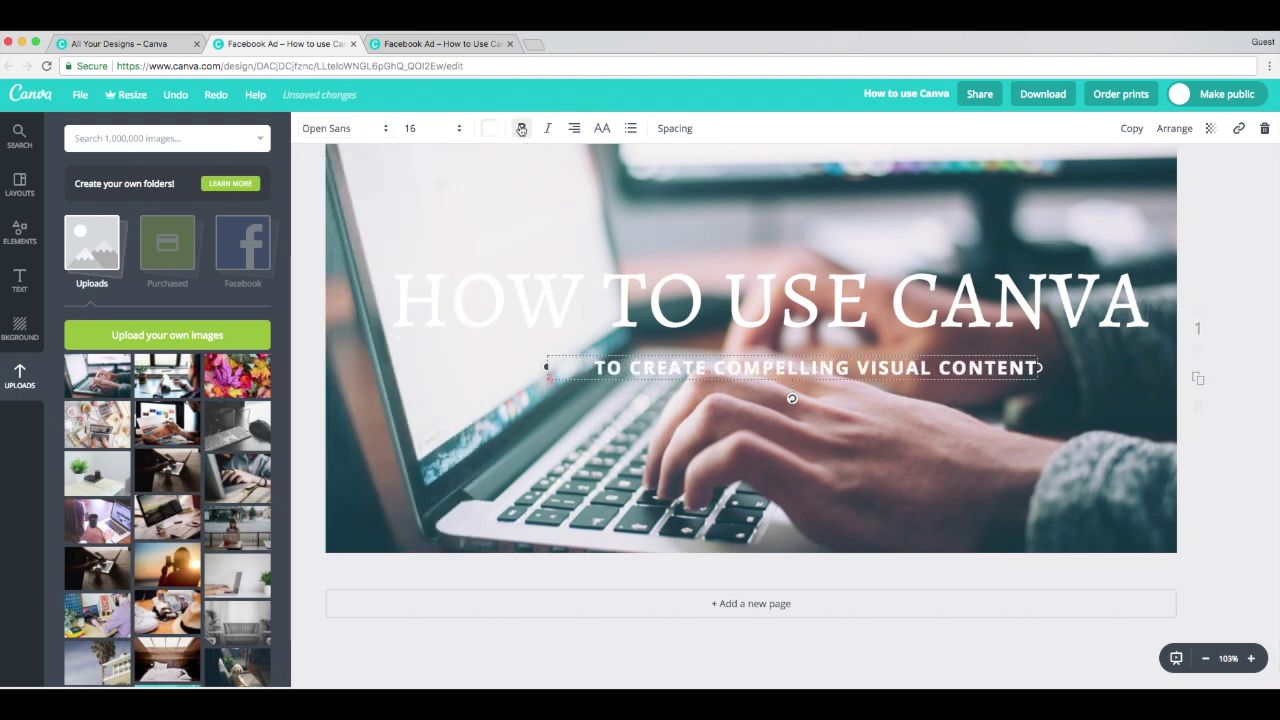
pyautogui.click(457, 131)
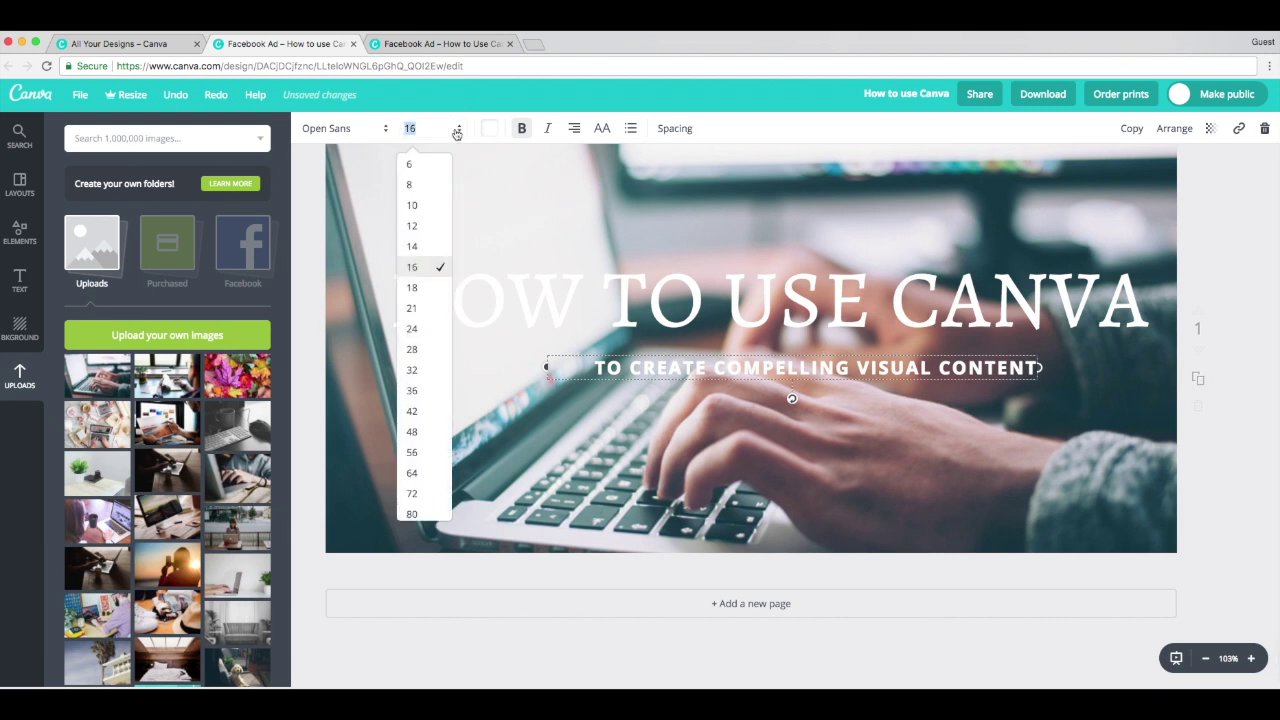
pyautogui.click(430, 331)
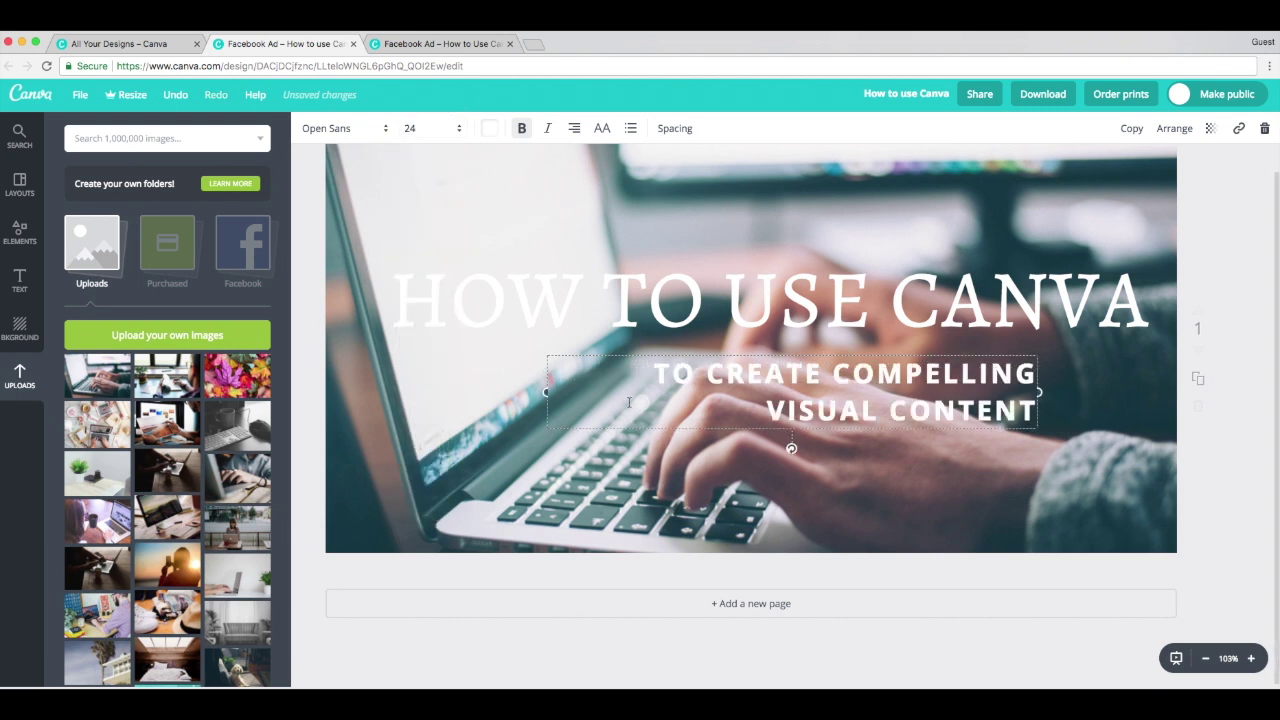
pyautogui.moveTo(543, 392); pyautogui.dragTo(423, 388)
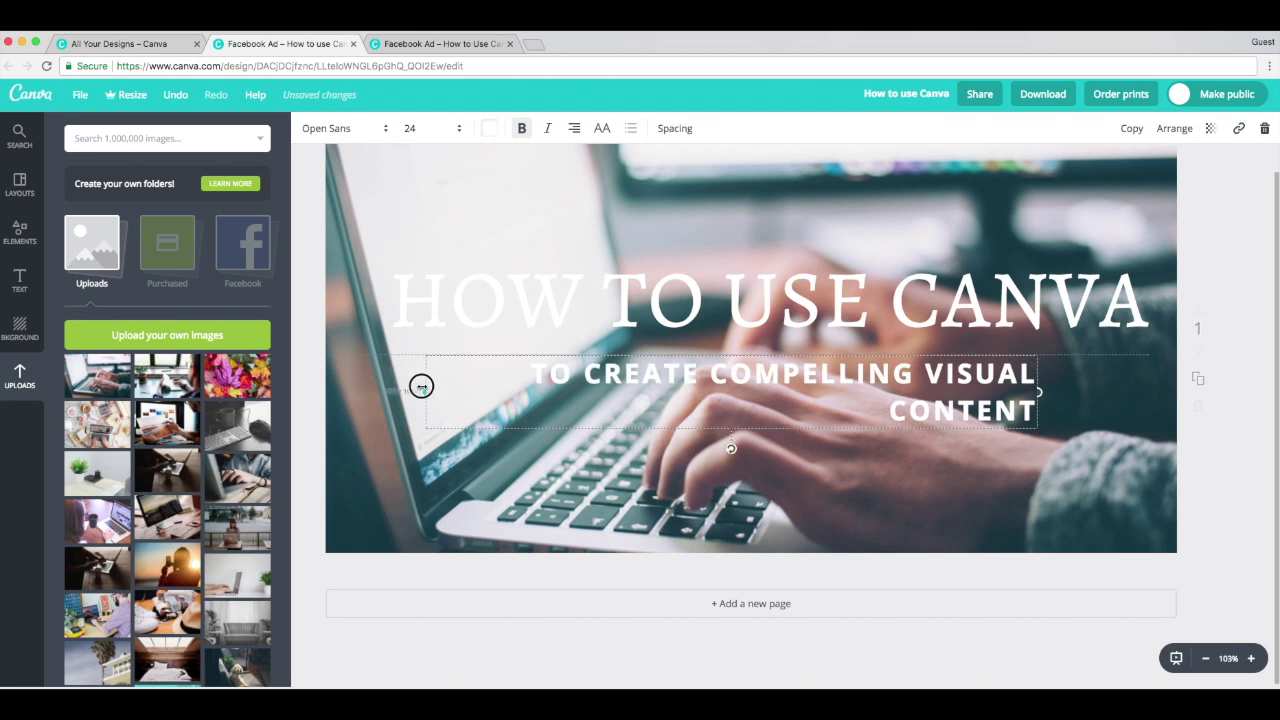
pyautogui.moveTo(1059, 390); pyautogui.dragTo(1095, 383)
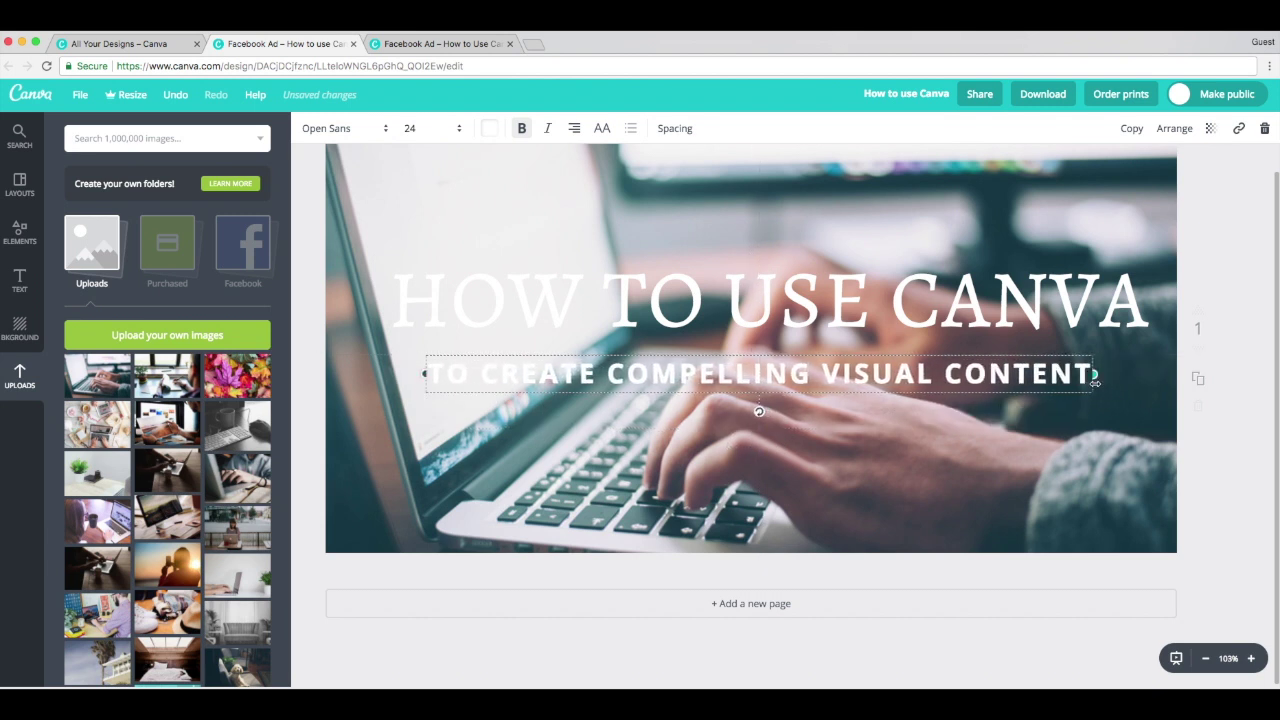
pyautogui.click(1107, 461)
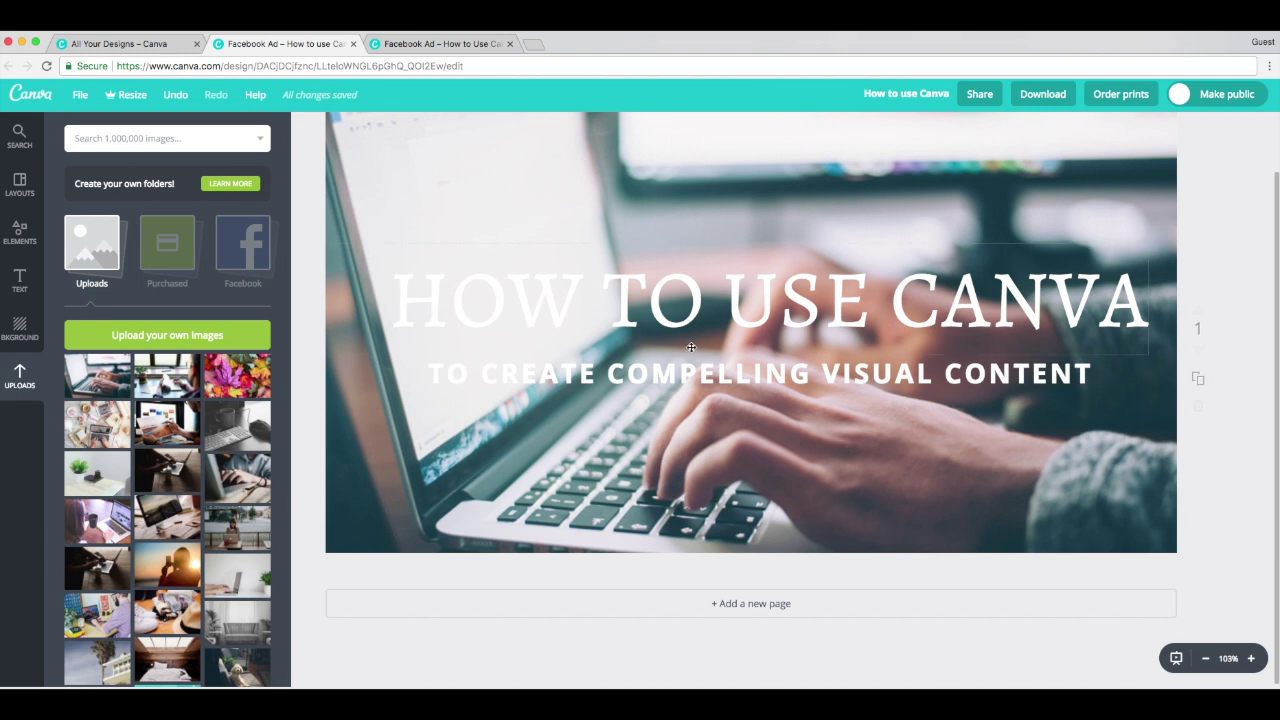
# Fit the heading box inside the white outline frame and move the subtitle below it.
pyautogui.click(665, 305)
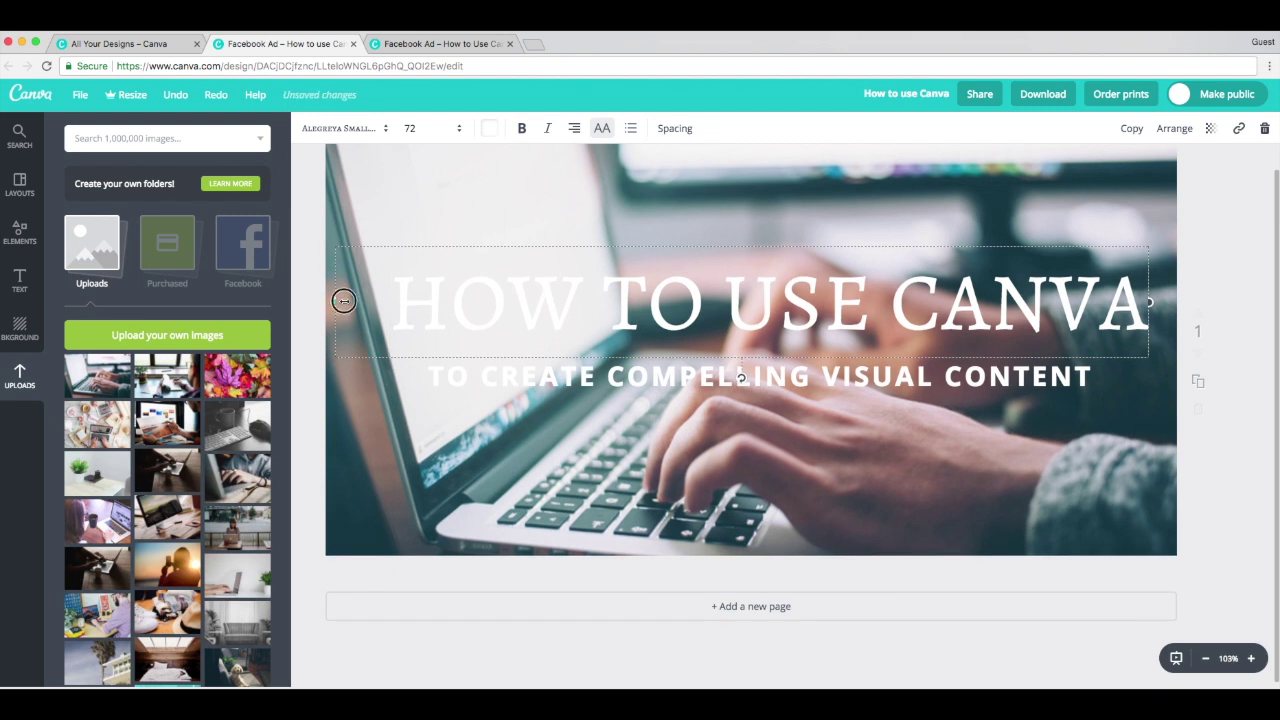
pyautogui.moveTo(336, 300); pyautogui.dragTo(371, 301)
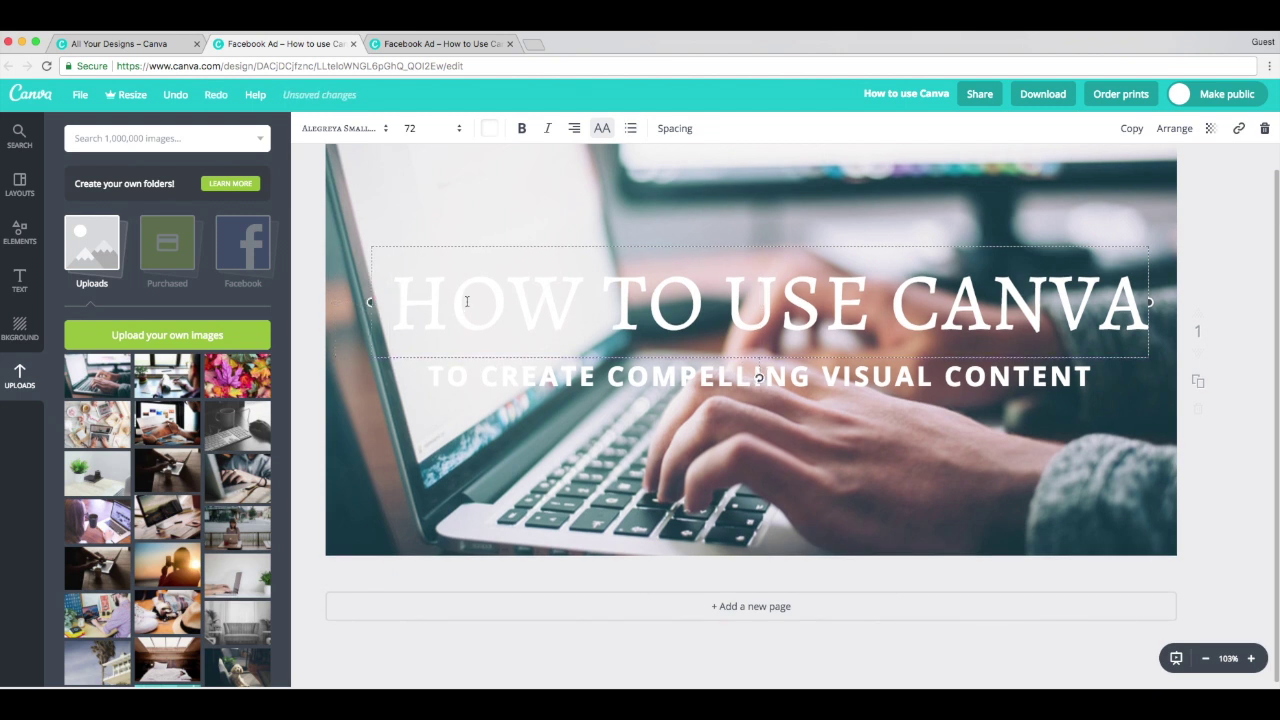
pyautogui.moveTo(466, 300); pyautogui.dragTo(475, 309)
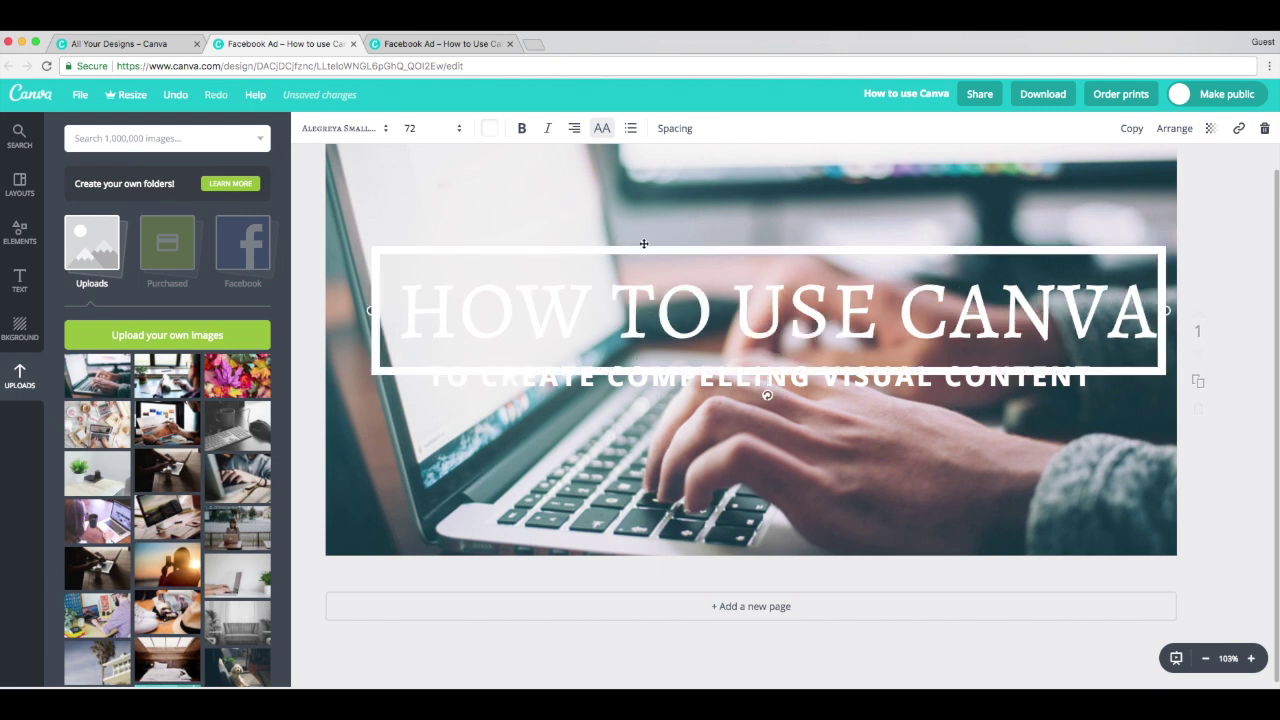
pyautogui.moveTo(1166, 310); pyautogui.dragTo(1156, 312)
pyautogui.moveTo(371, 366); pyautogui.dragTo(344, 365)
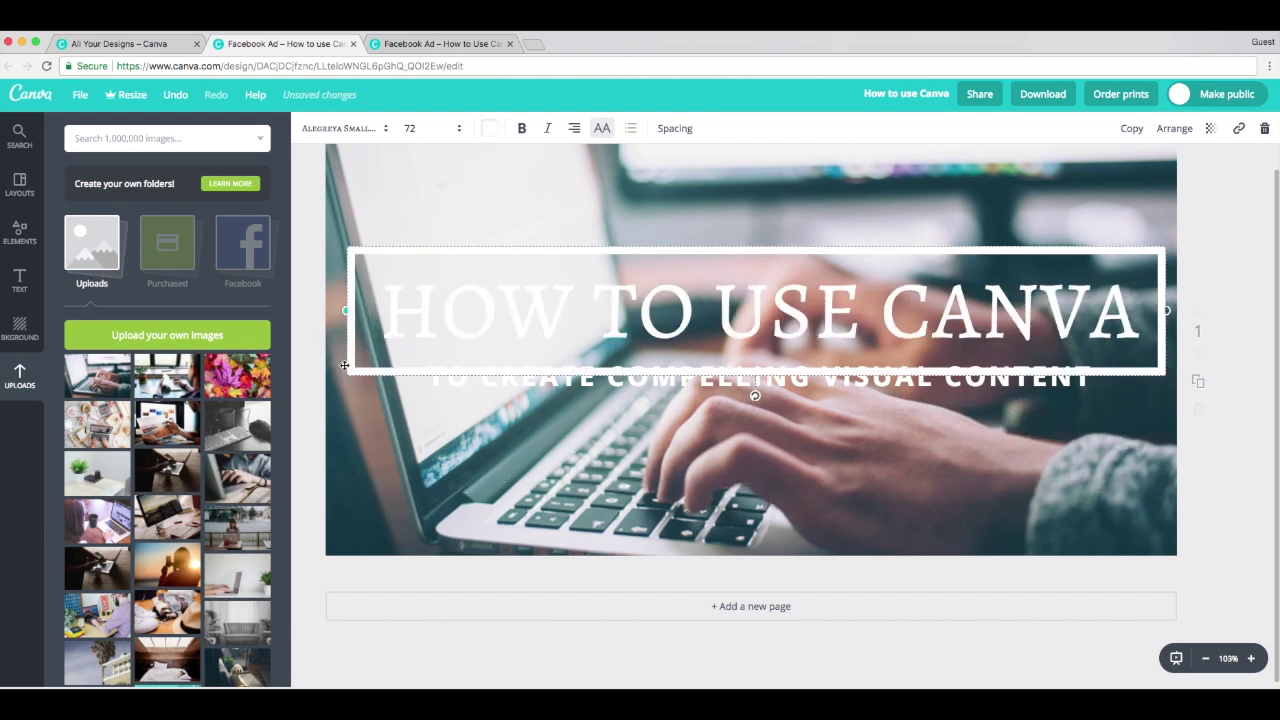
pyautogui.moveTo(549, 380); pyautogui.dragTo(533, 422)
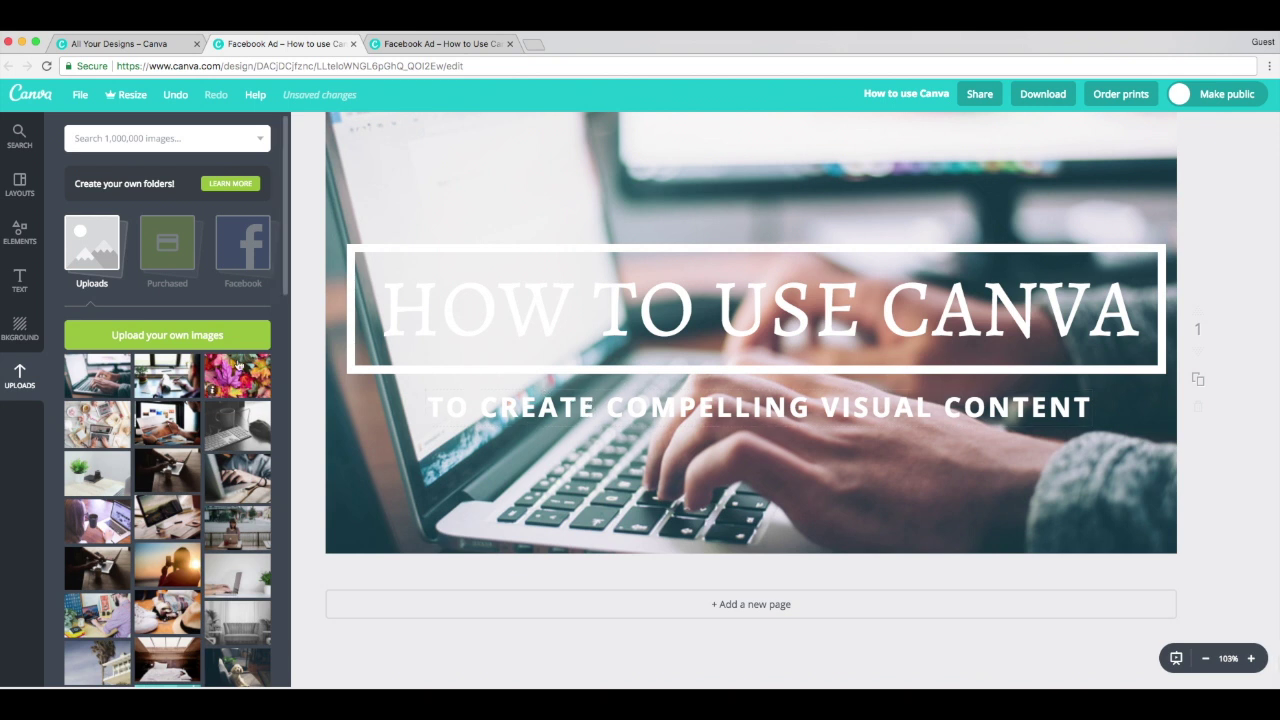
# Add a black square from the Elements shapes library to the page.
pyautogui.click(17, 232)
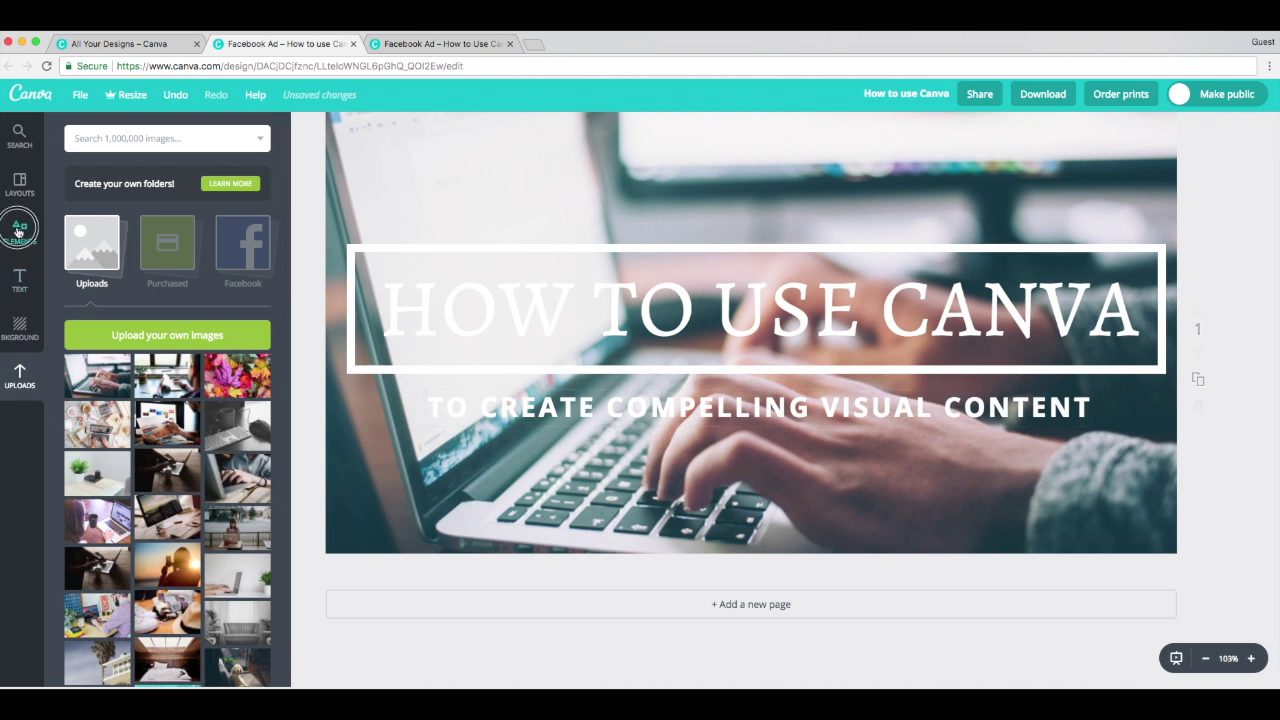
pyautogui.click(92, 292)
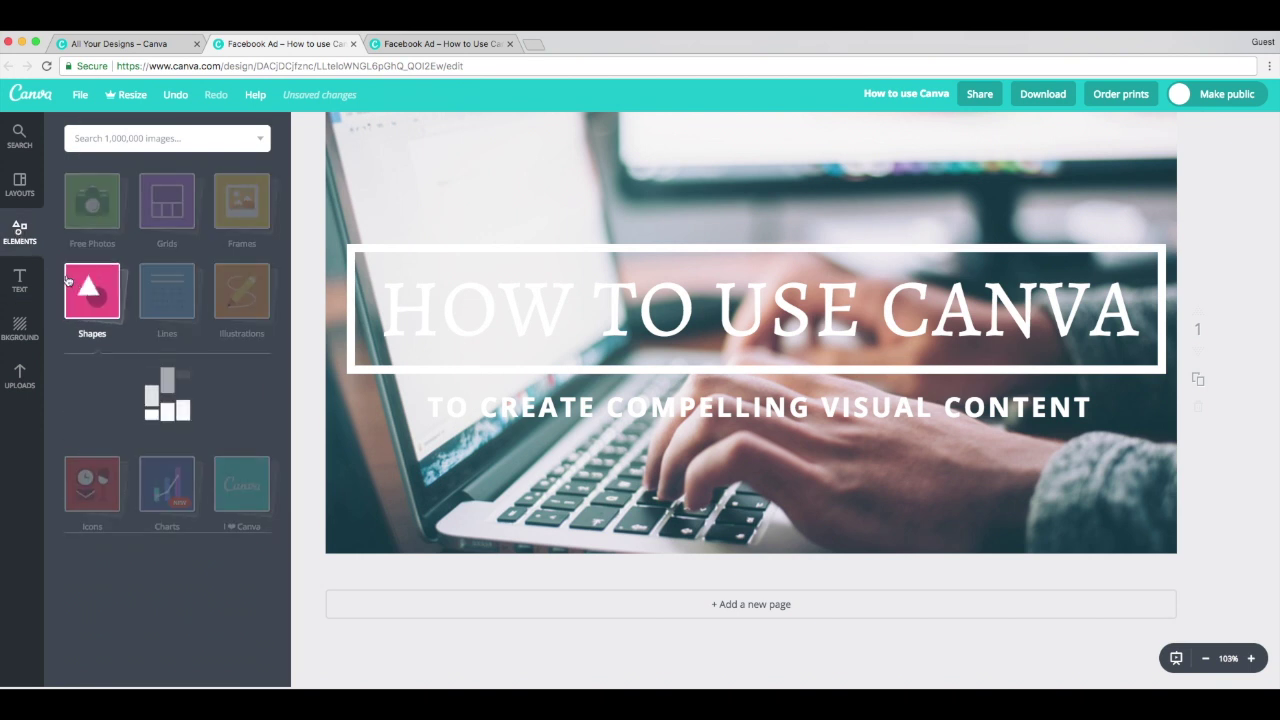
pyautogui.click(120, 402)
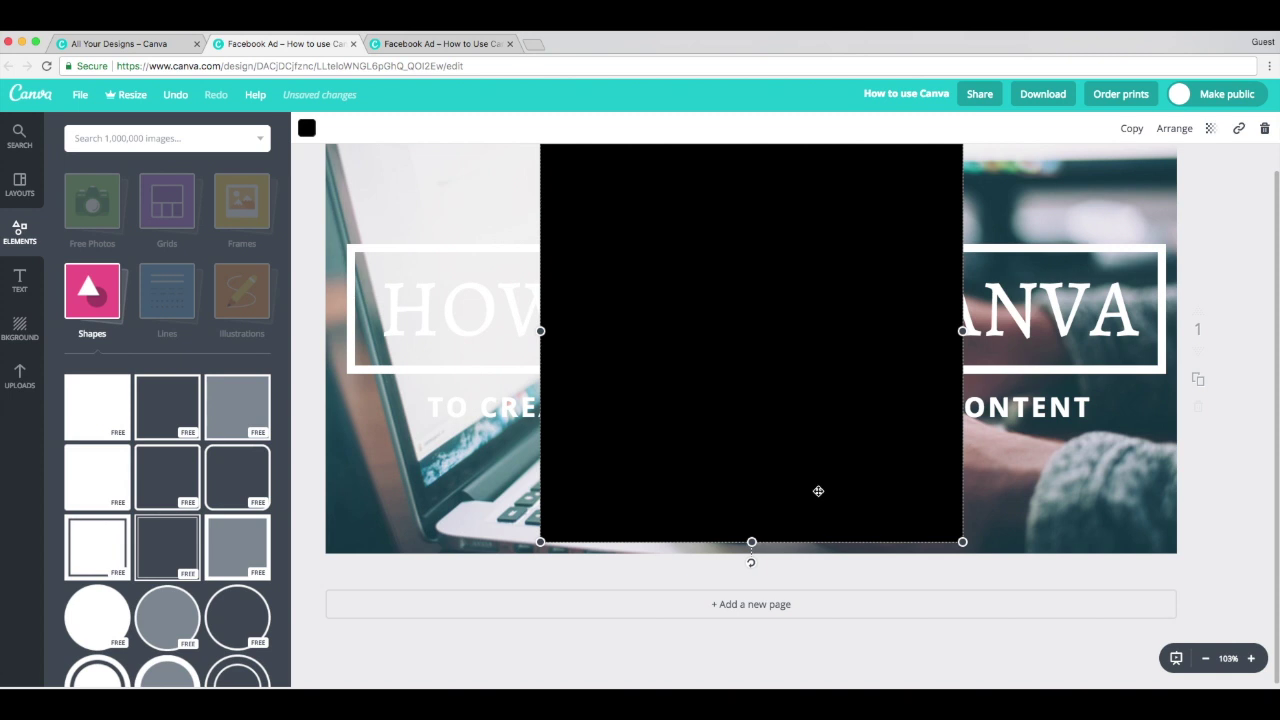
# Flatten the black square into a bar and stretch it wide across the subtitle.
pyautogui.moveTo(751, 543); pyautogui.dragTo(750, 543)
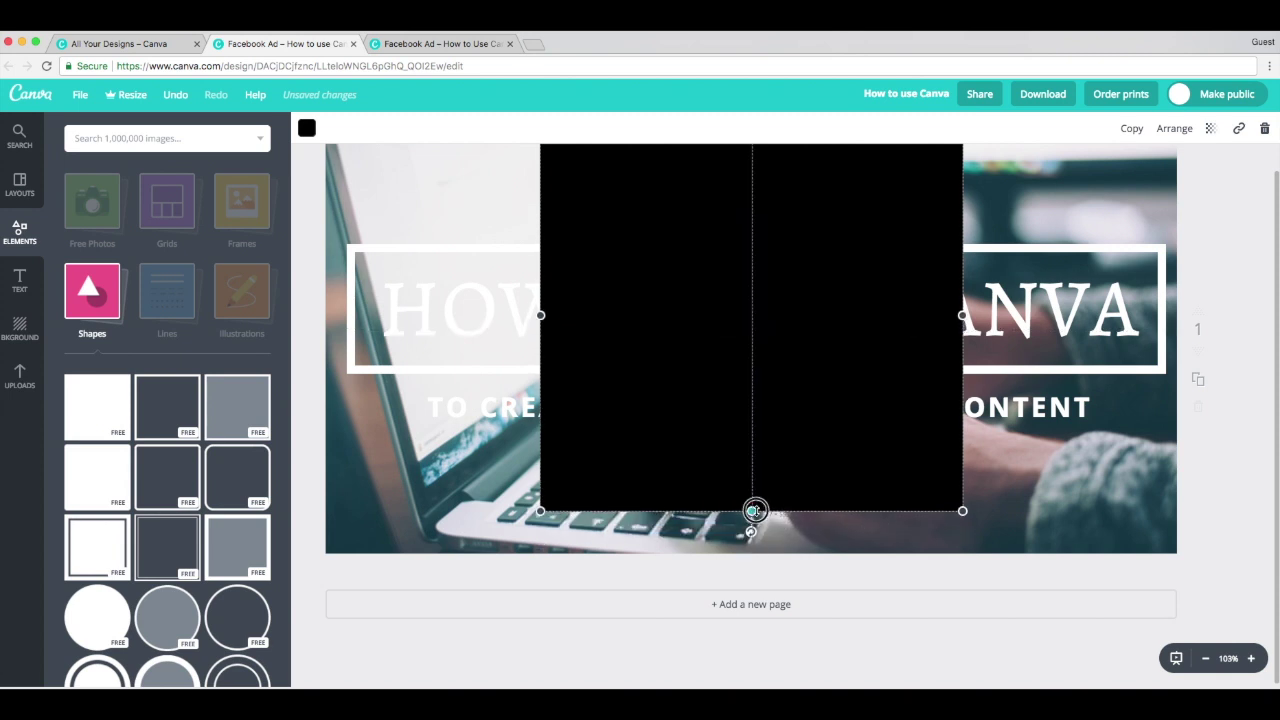
pyautogui.moveTo(754, 511); pyautogui.dragTo(737, 403)
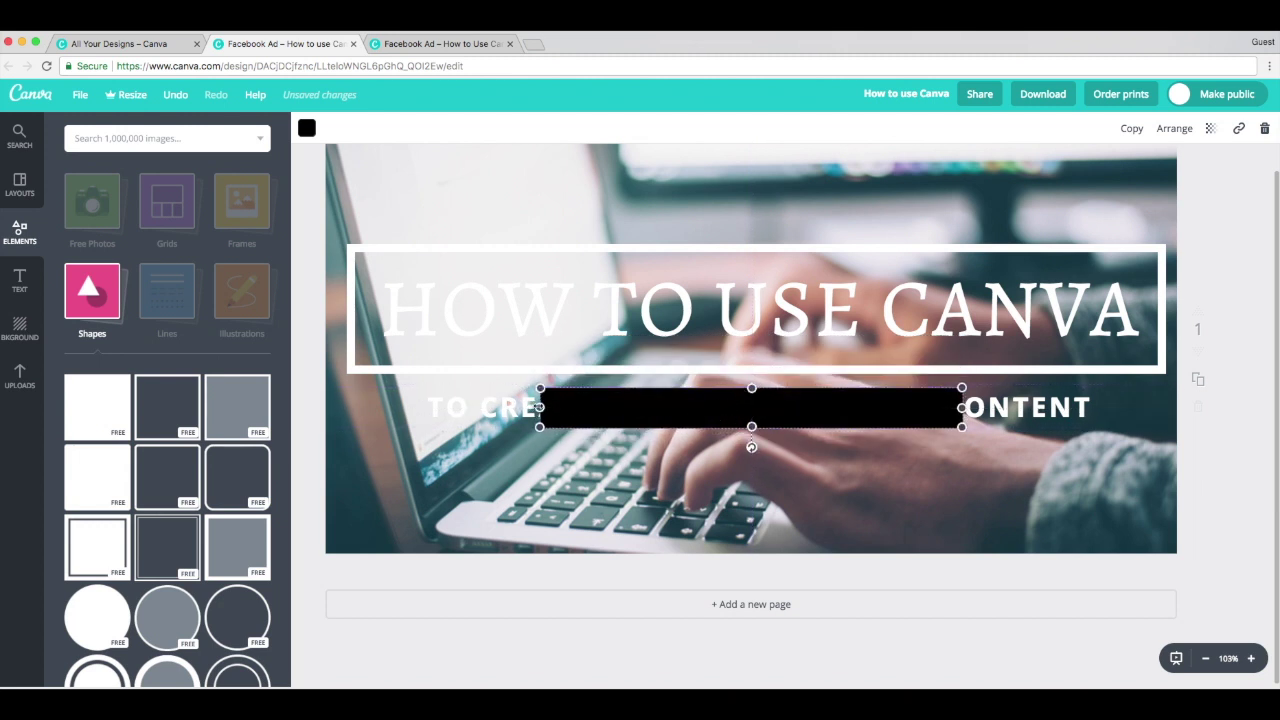
pyautogui.moveTo(540, 407); pyautogui.dragTo(420, 407)
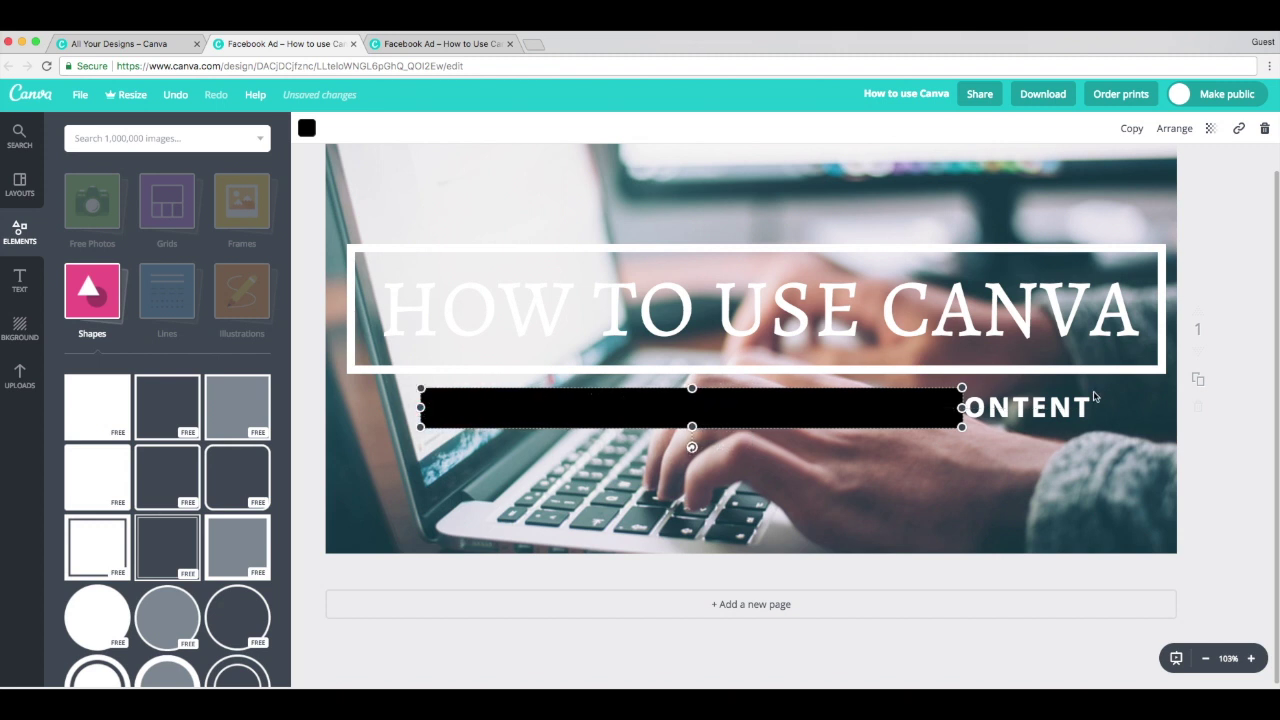
pyautogui.moveTo(962, 407); pyautogui.dragTo(1113, 407)
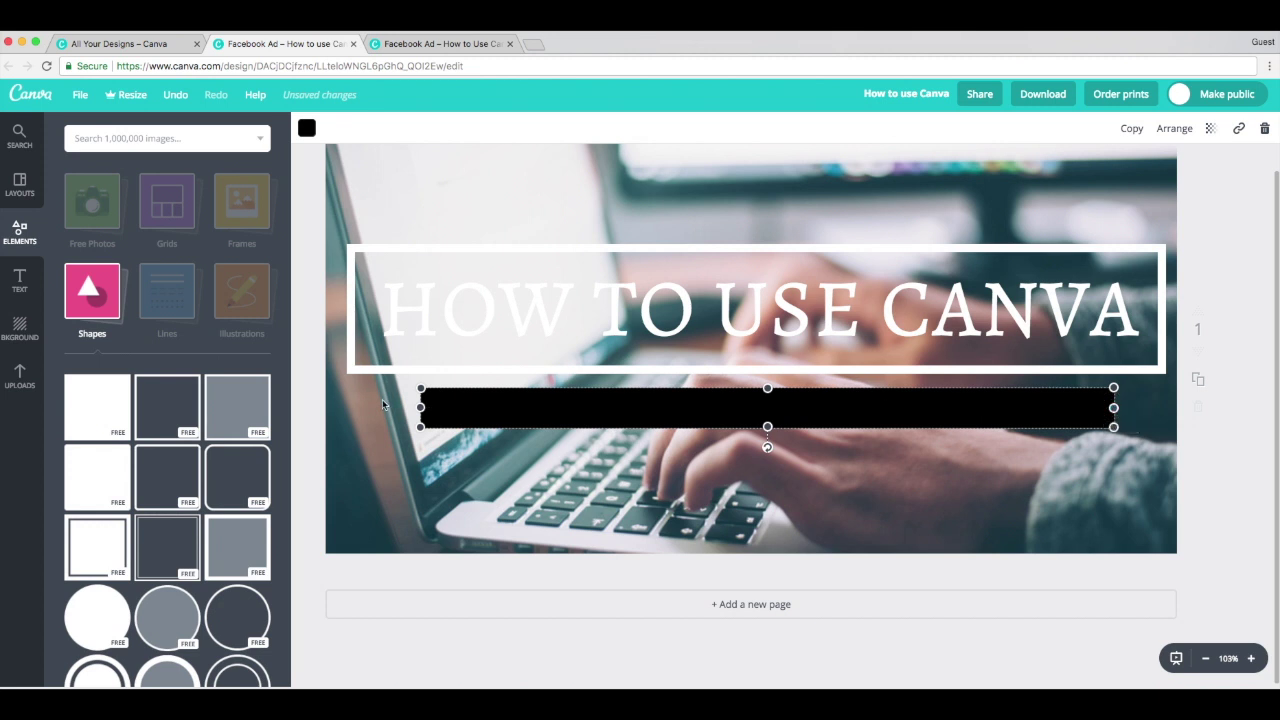
pyautogui.moveTo(423, 406); pyautogui.dragTo(405, 407)
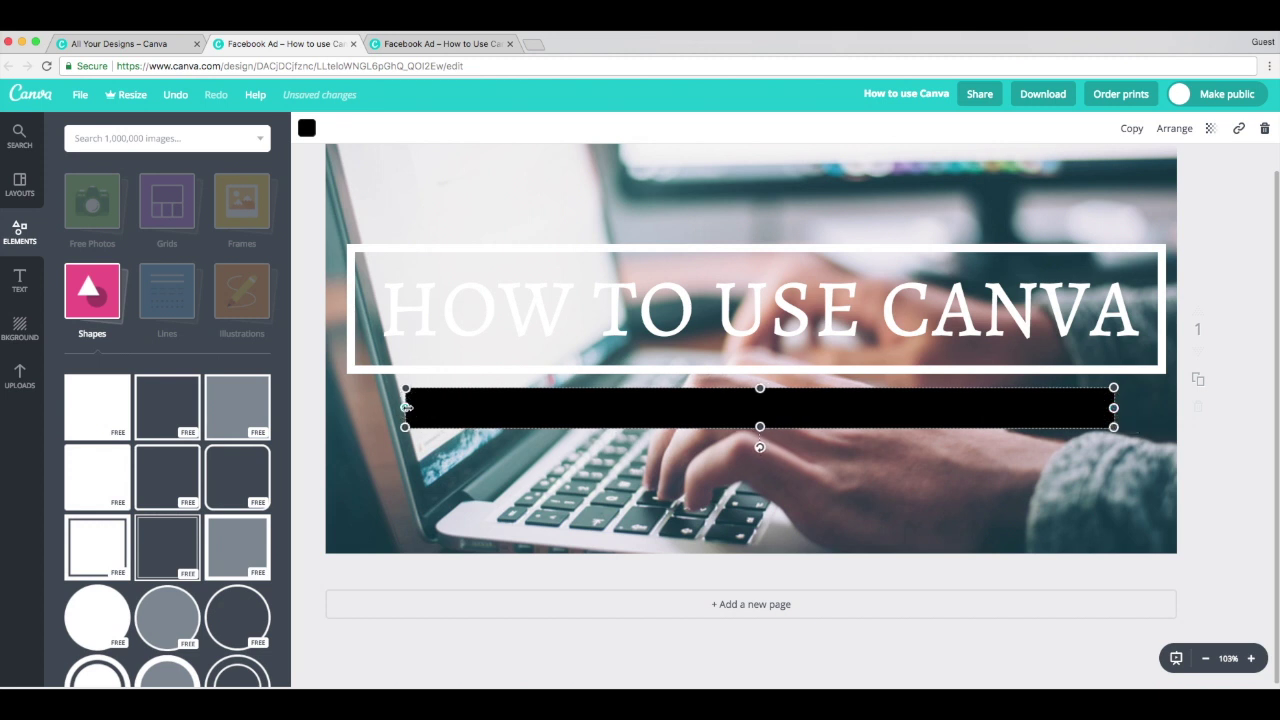
# Colour the bar light green using the custom colour code c7d56a.
pyautogui.click(307, 129)
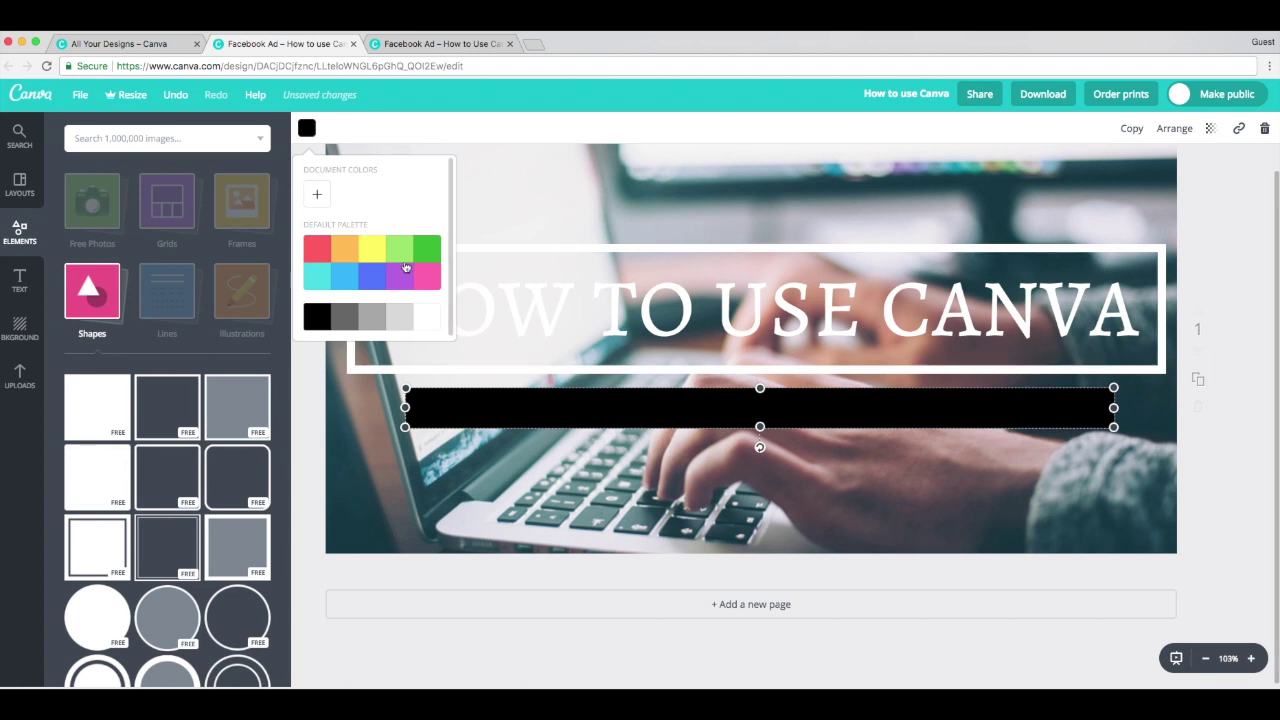
pyautogui.click(318, 197)
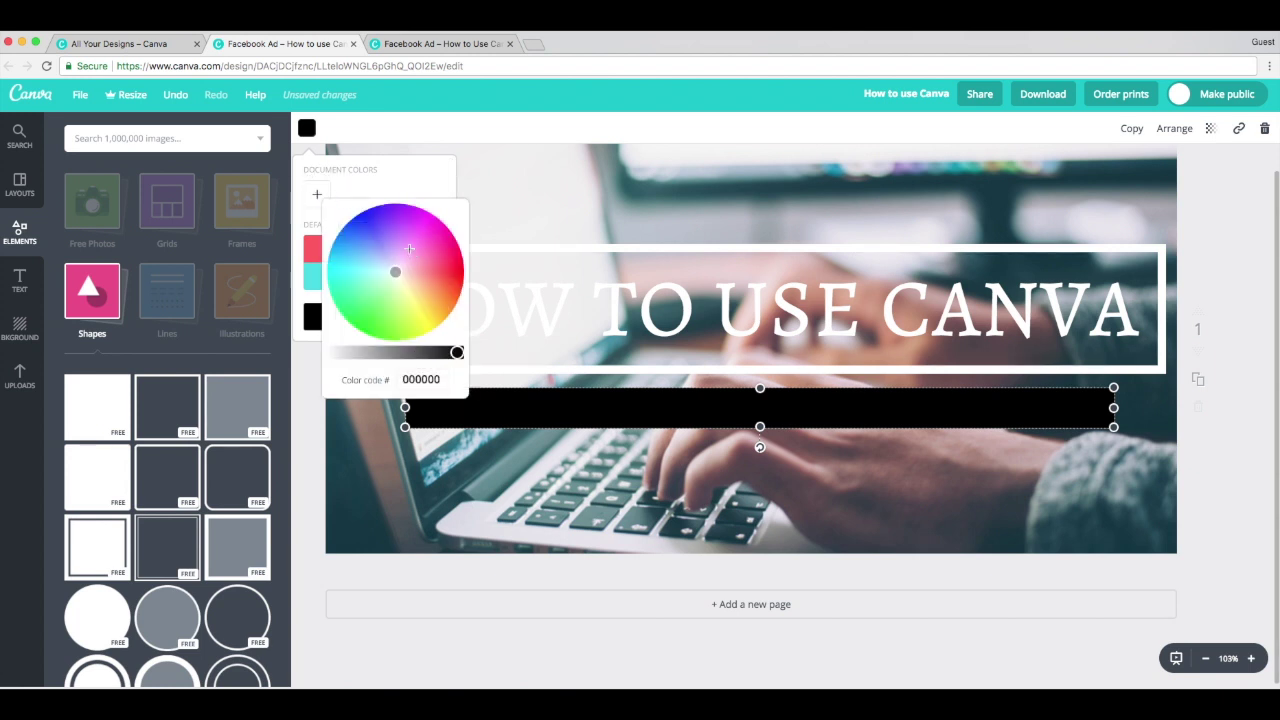
pyautogui.moveTo(405, 389); pyautogui.dragTo(466, 376)
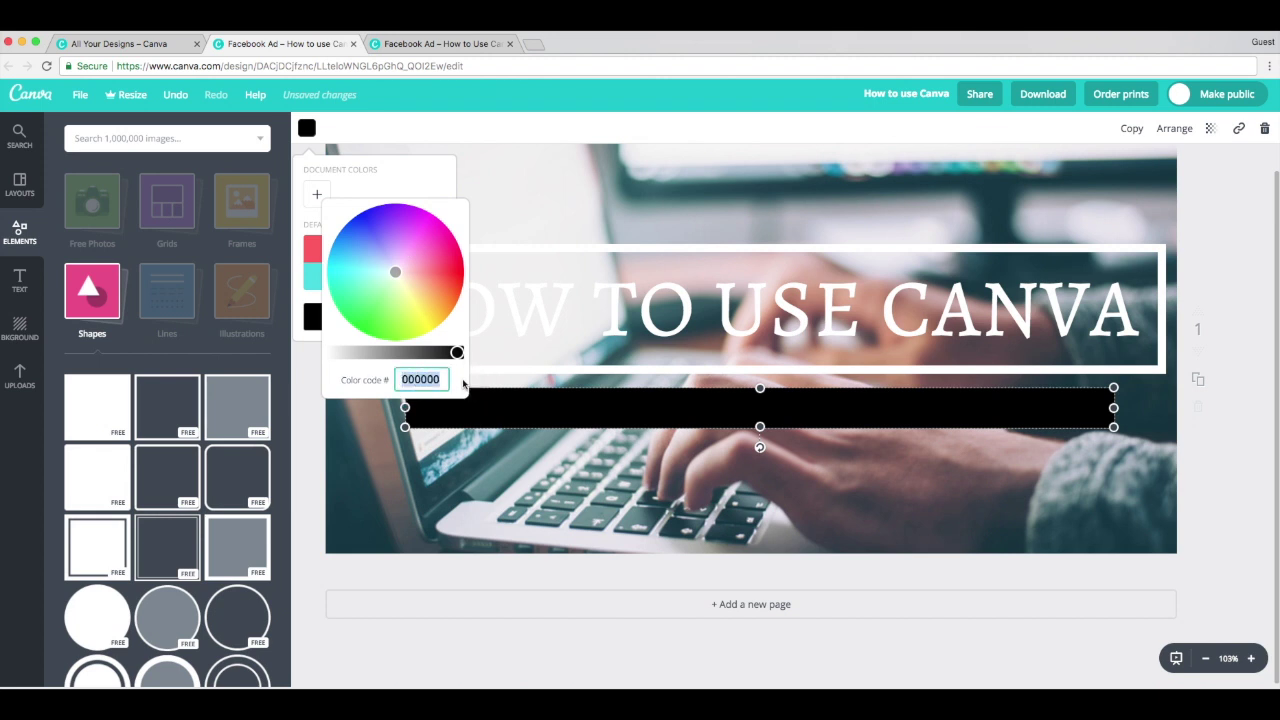
pyautogui.write('c7d56a')
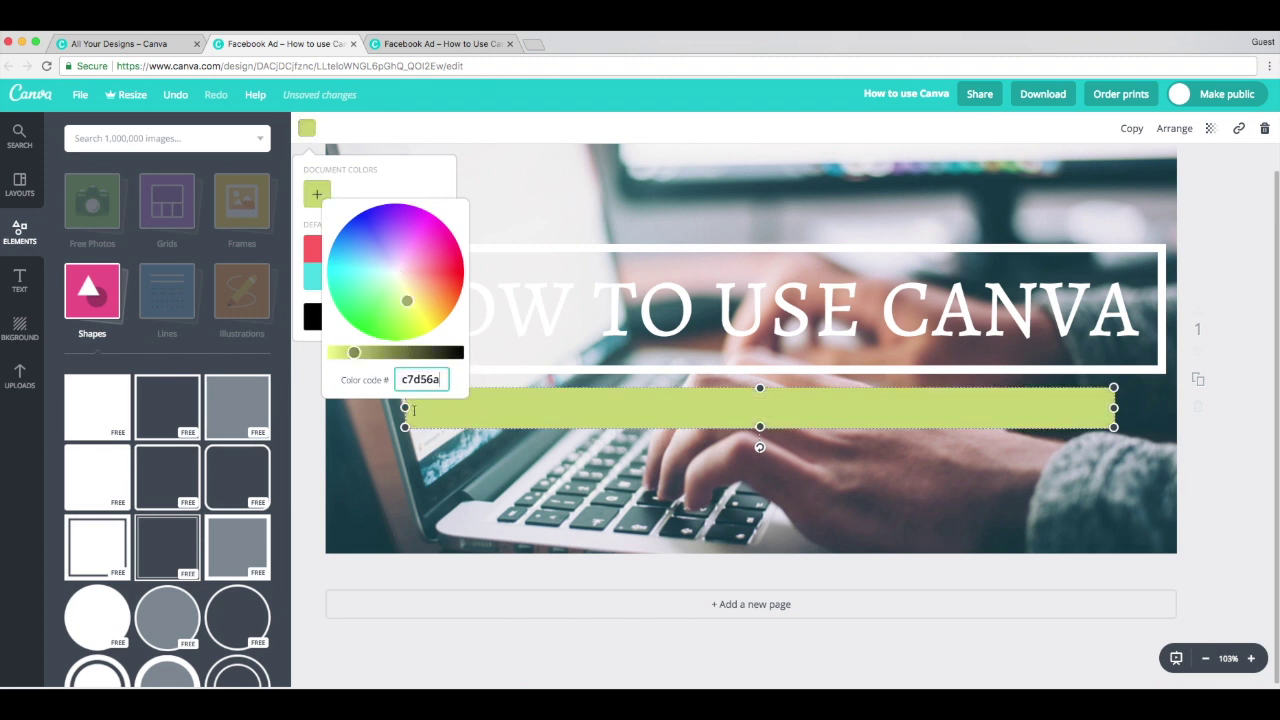
pyautogui.click(492, 493)
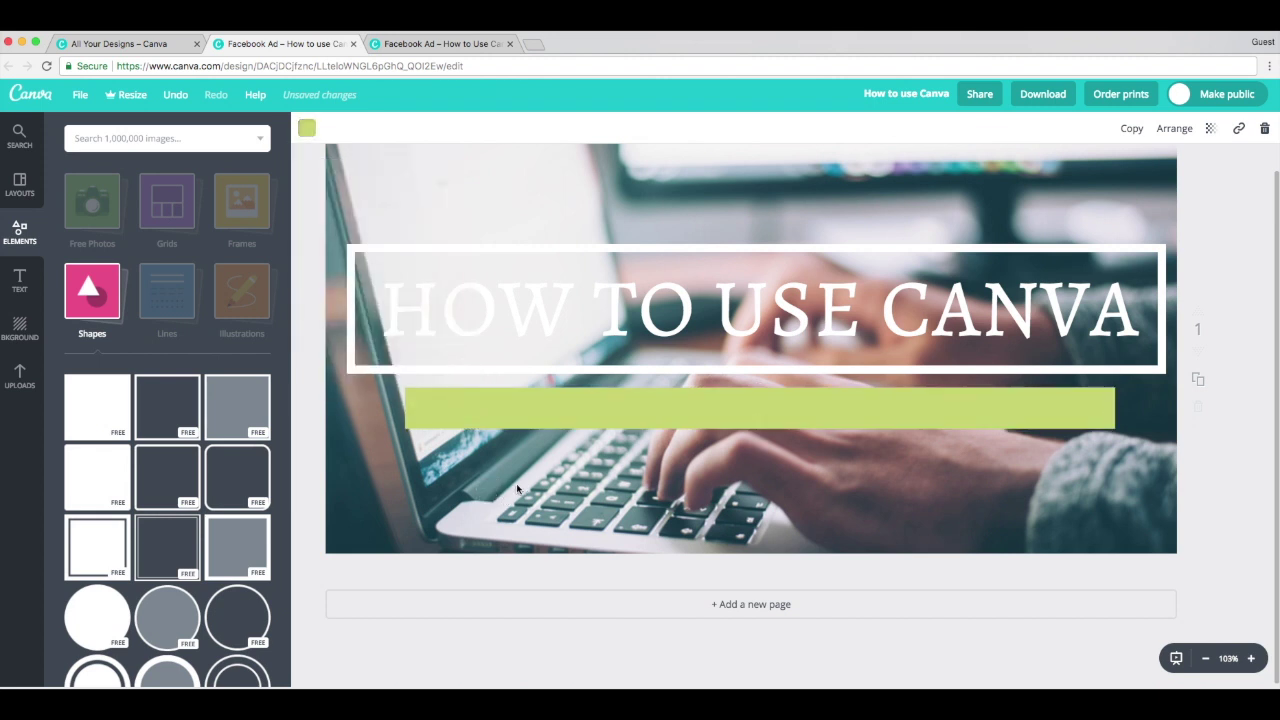
# Send the green bar behind the subtitle and reposition the subtitle text on it.
pyautogui.click(644, 413)
pyautogui.click(1174, 128)
pyautogui.click(1158, 190)
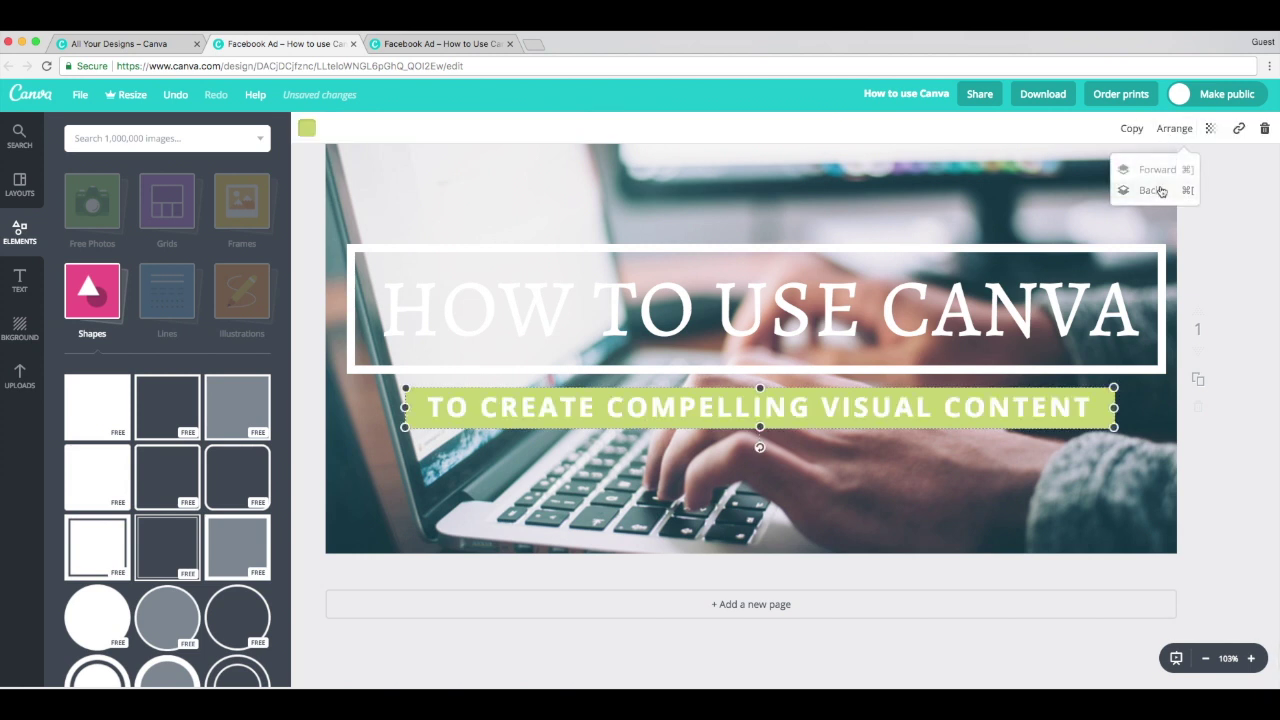
pyautogui.click(948, 490)
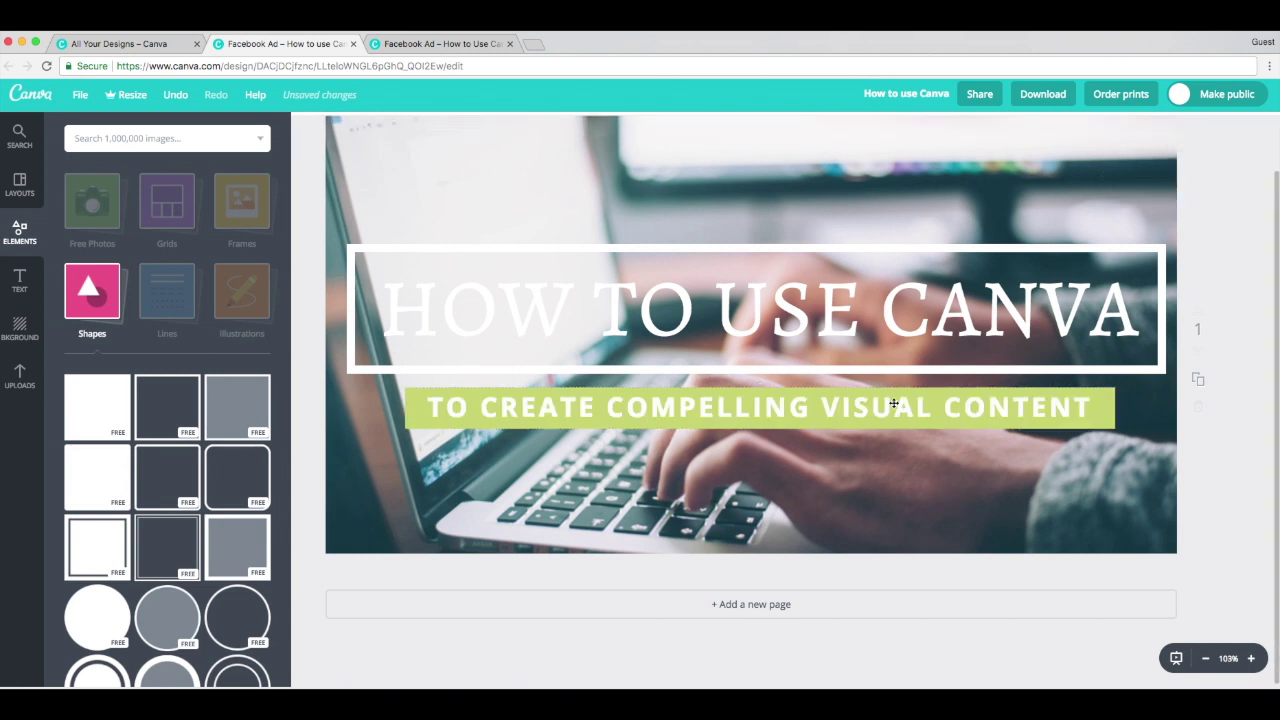
pyautogui.moveTo(893, 403); pyautogui.dragTo(872, 413)
pyautogui.click(903, 460)
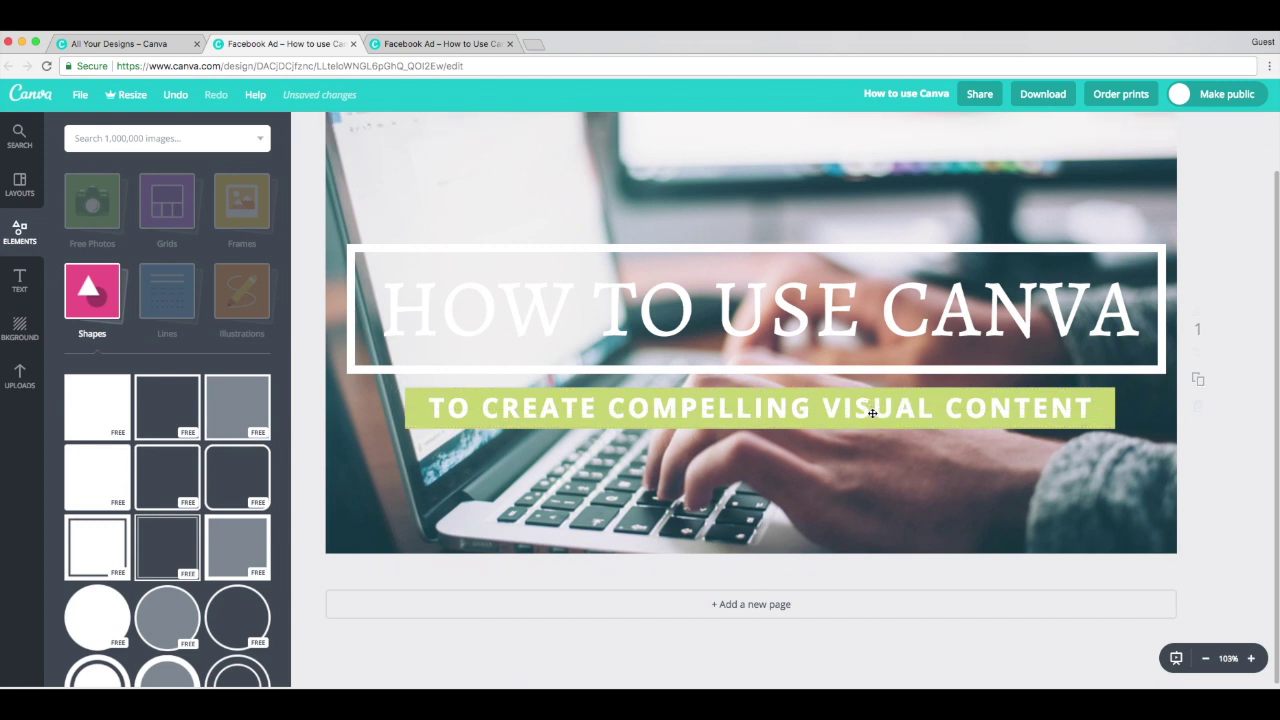
pyautogui.click(903, 482)
# Align the 'HOW TO USE CANVA' heading block and the lime-green subtitle bar on the vertical centre guide.
pyautogui.moveTo(805, 320)
pyautogui.mouseDown()
pyautogui.moveTo(790, 297)
pyautogui.moveTo(801, 298)
pyautogui.mouseUp()
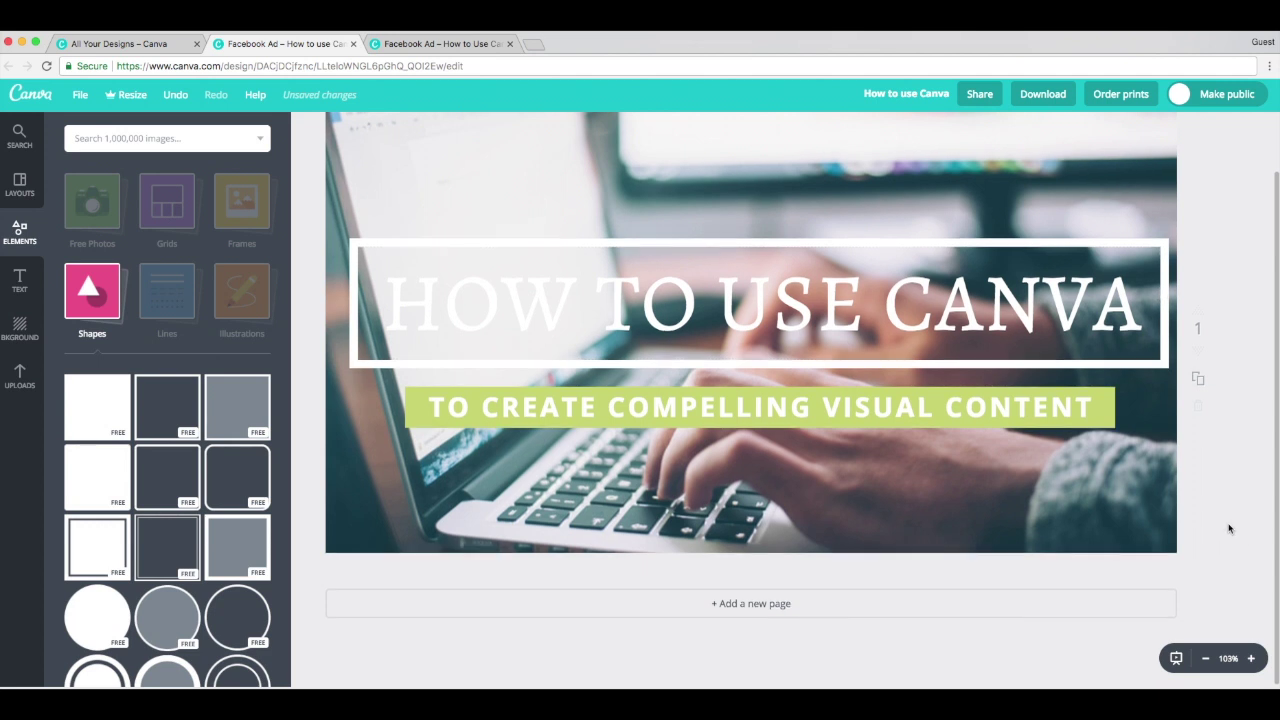
pyautogui.scroll(2, 1230, 530)
pyautogui.moveTo(1158, 427); pyautogui.dragTo(1150, 427)
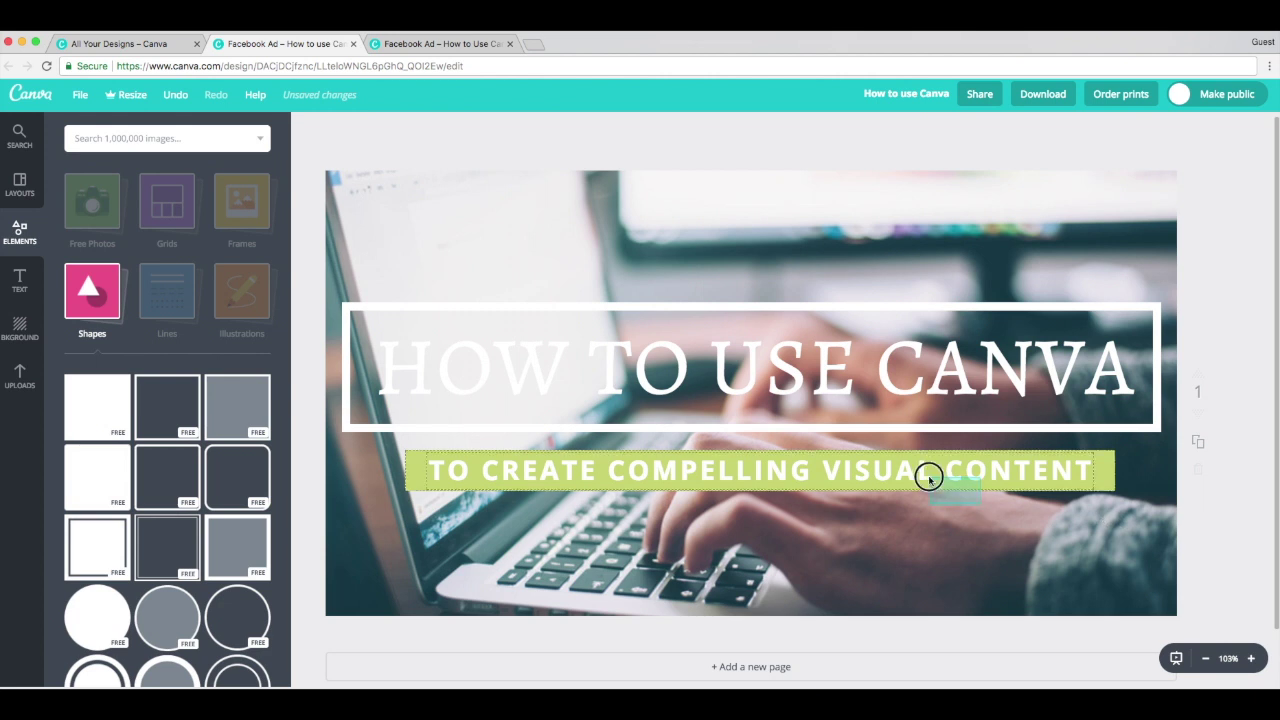
pyautogui.moveTo(920, 471); pyautogui.dragTo(910, 472)
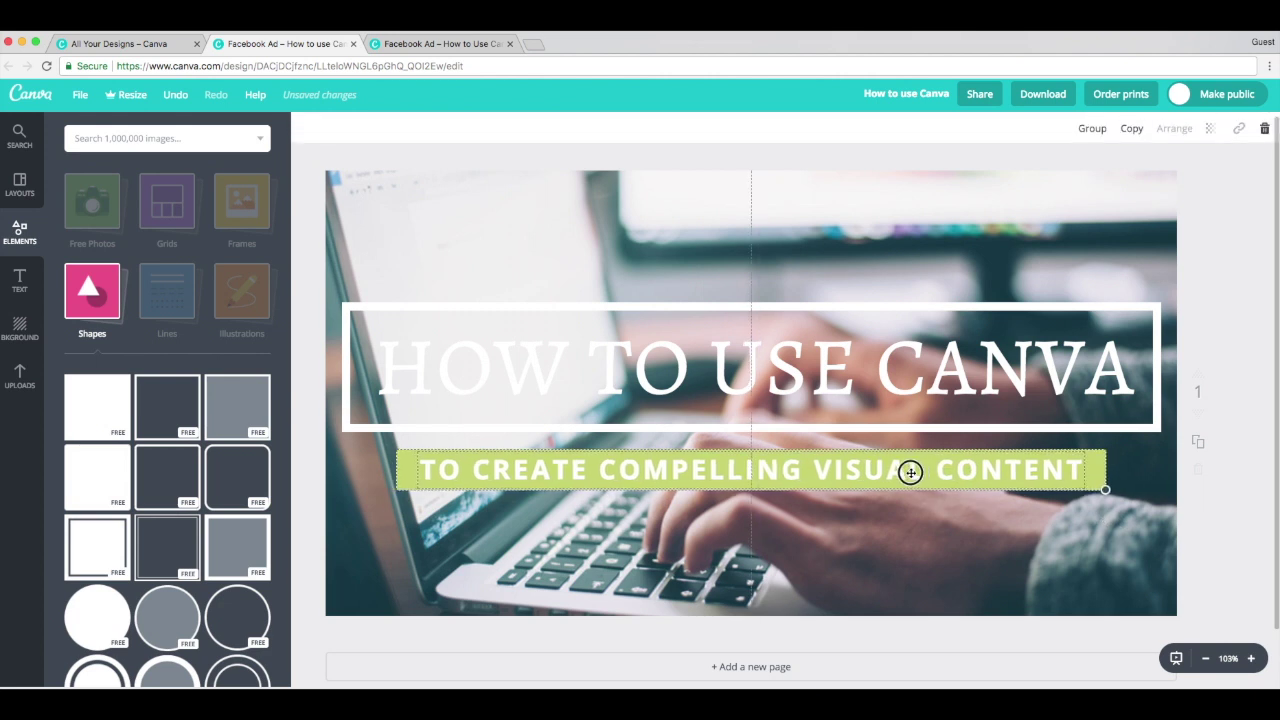
pyautogui.click(958, 550)
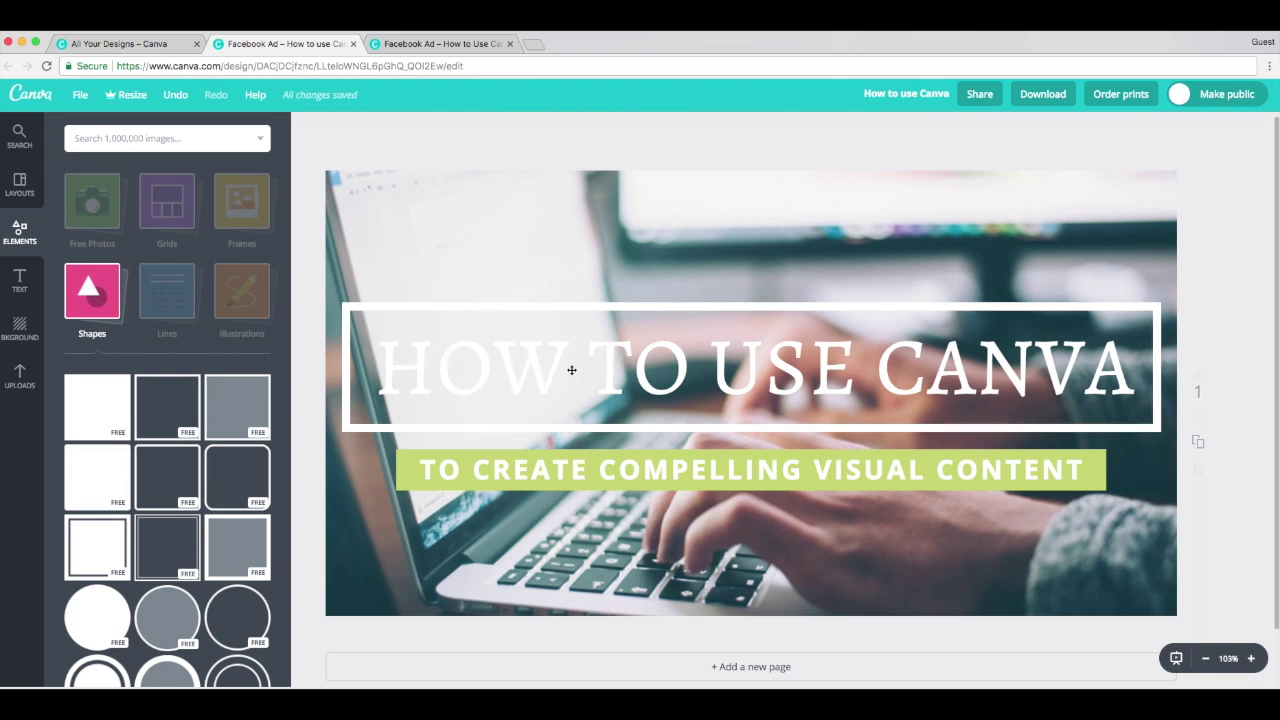
pyautogui.scroll(1, 524, 353)
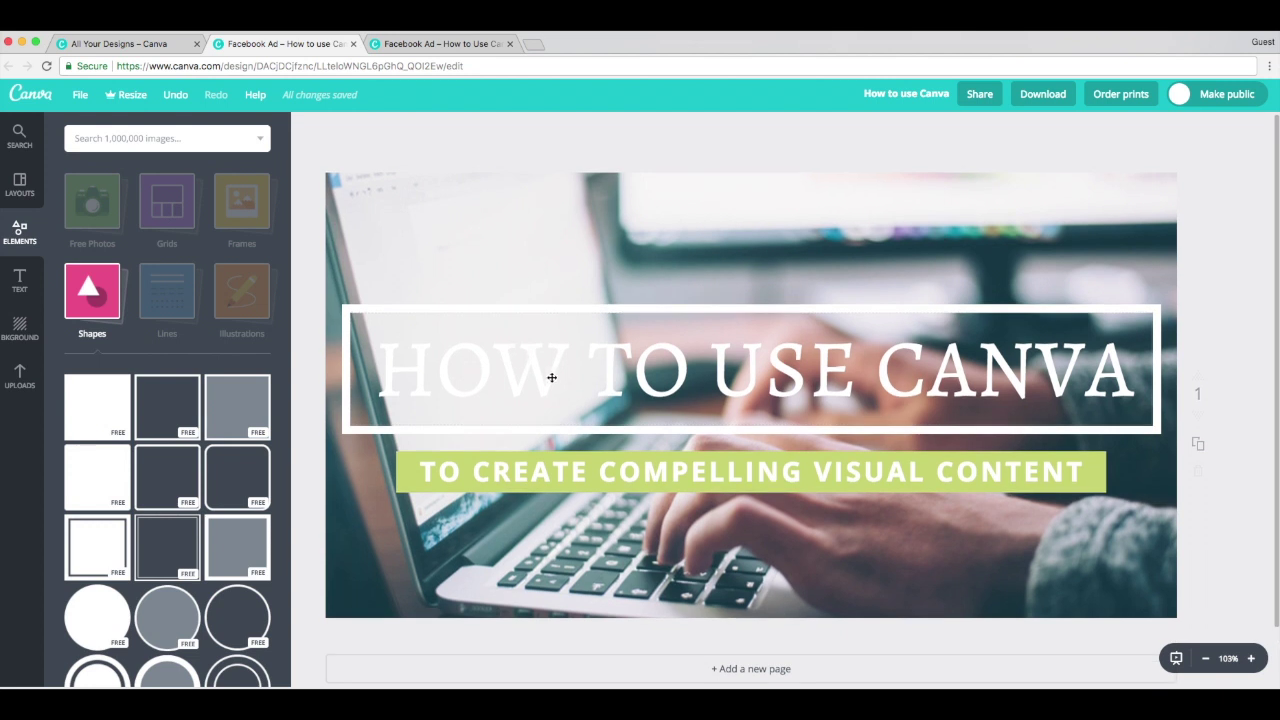
# Give the laptop photo the Cali filter with lower brightness and contrast and a slight blur.
pyautogui.click(377, 206)
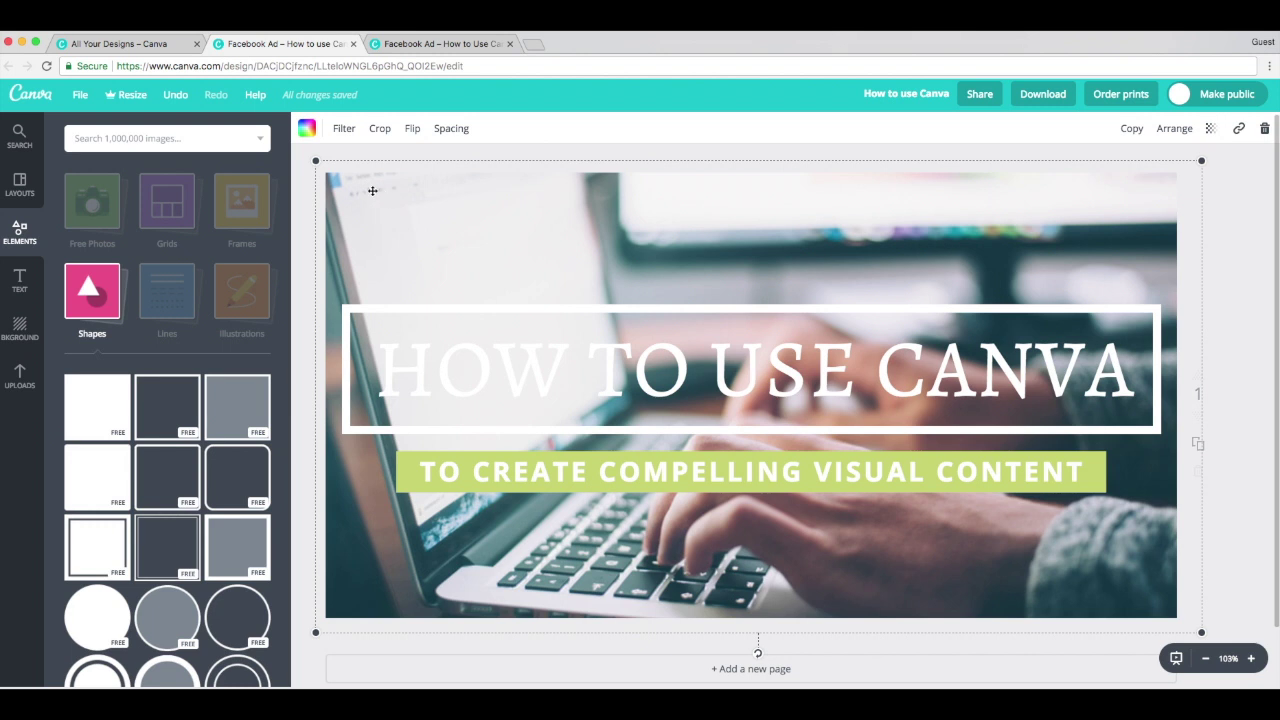
pyautogui.click(343, 130)
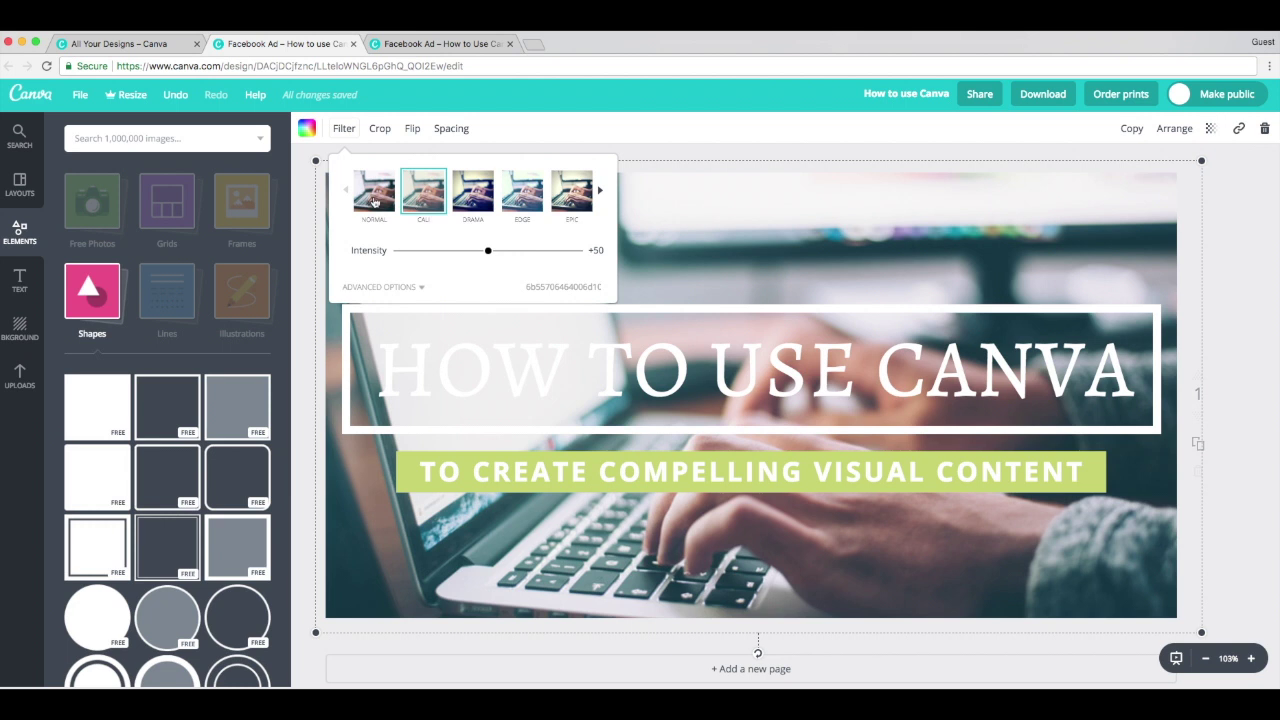
pyautogui.click(401, 288)
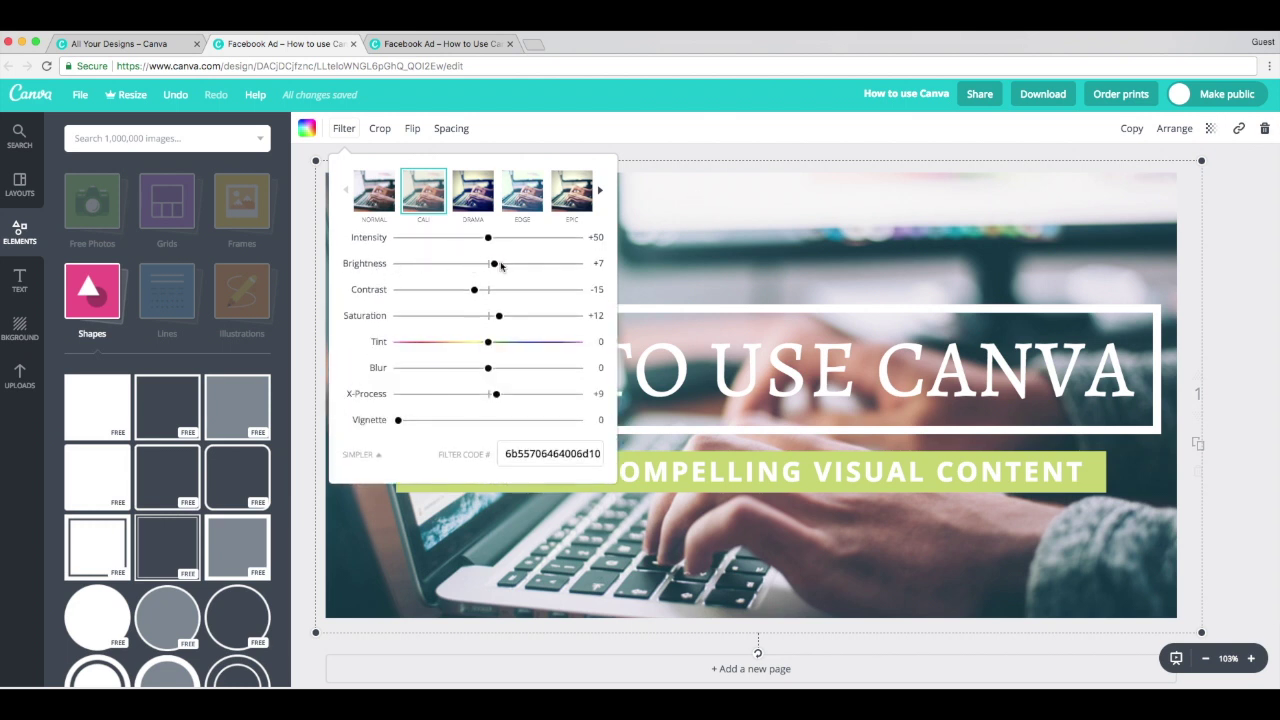
pyautogui.moveTo(501, 265); pyautogui.dragTo(467, 292)
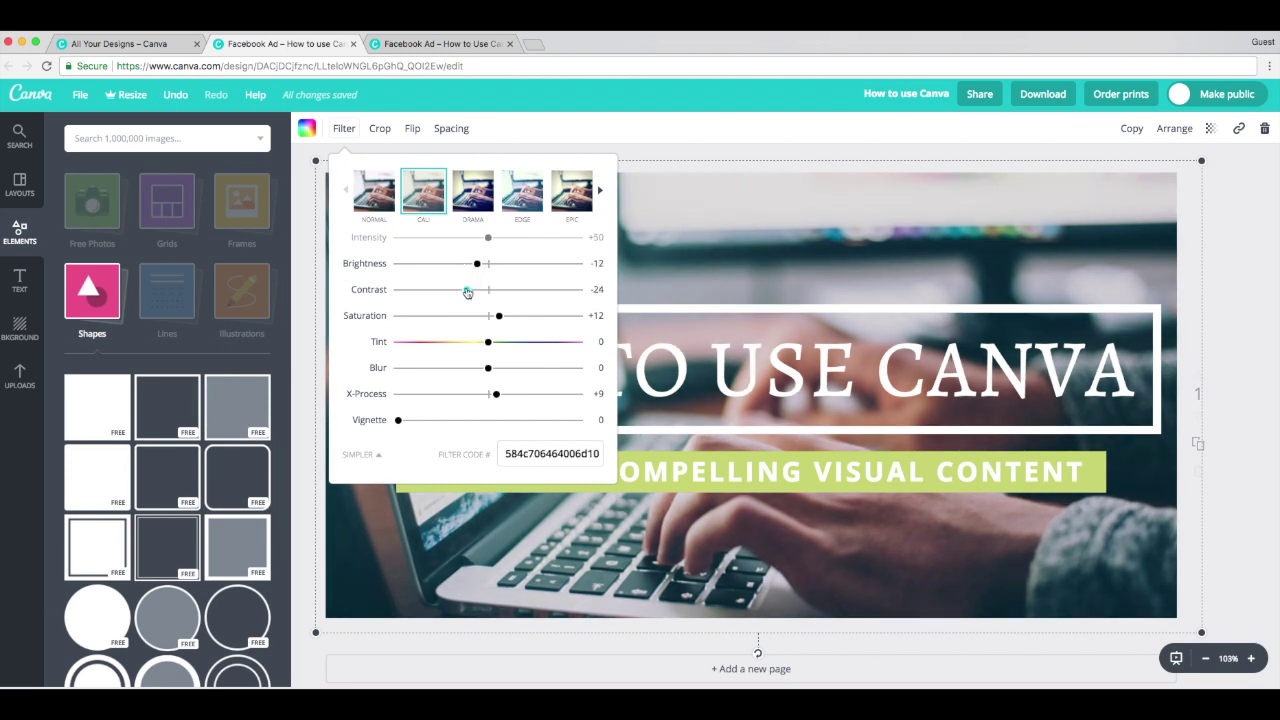
pyautogui.moveTo(488, 368); pyautogui.dragTo(500, 372)
pyautogui.click(1248, 345)
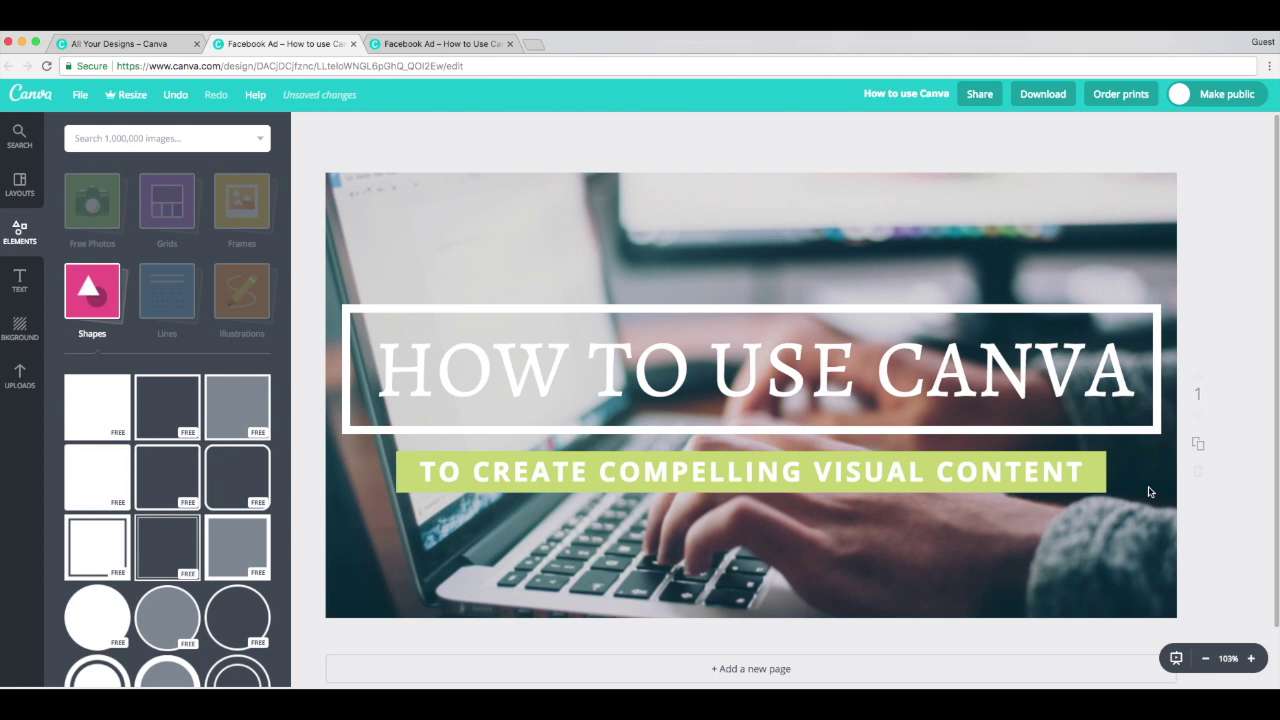
# Download the finished ad with the file type kept as PNG (Recommended).
pyautogui.click(1033, 94)
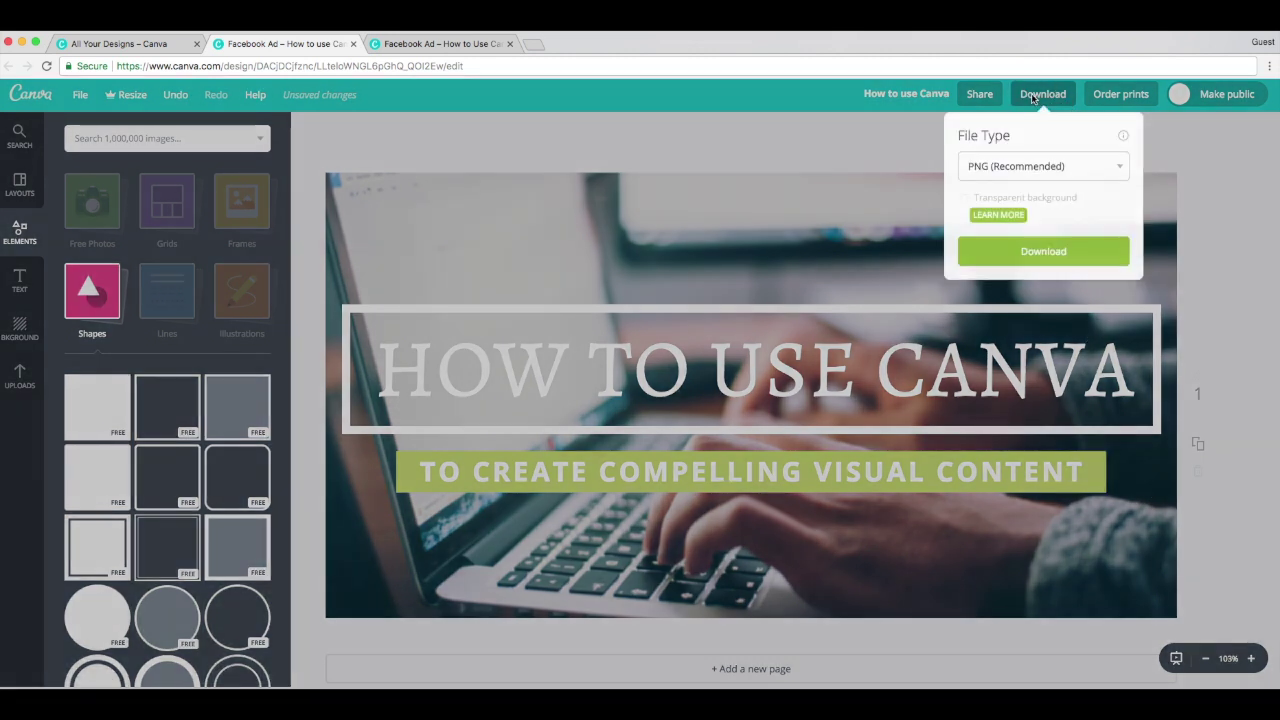
pyautogui.click(1121, 170)
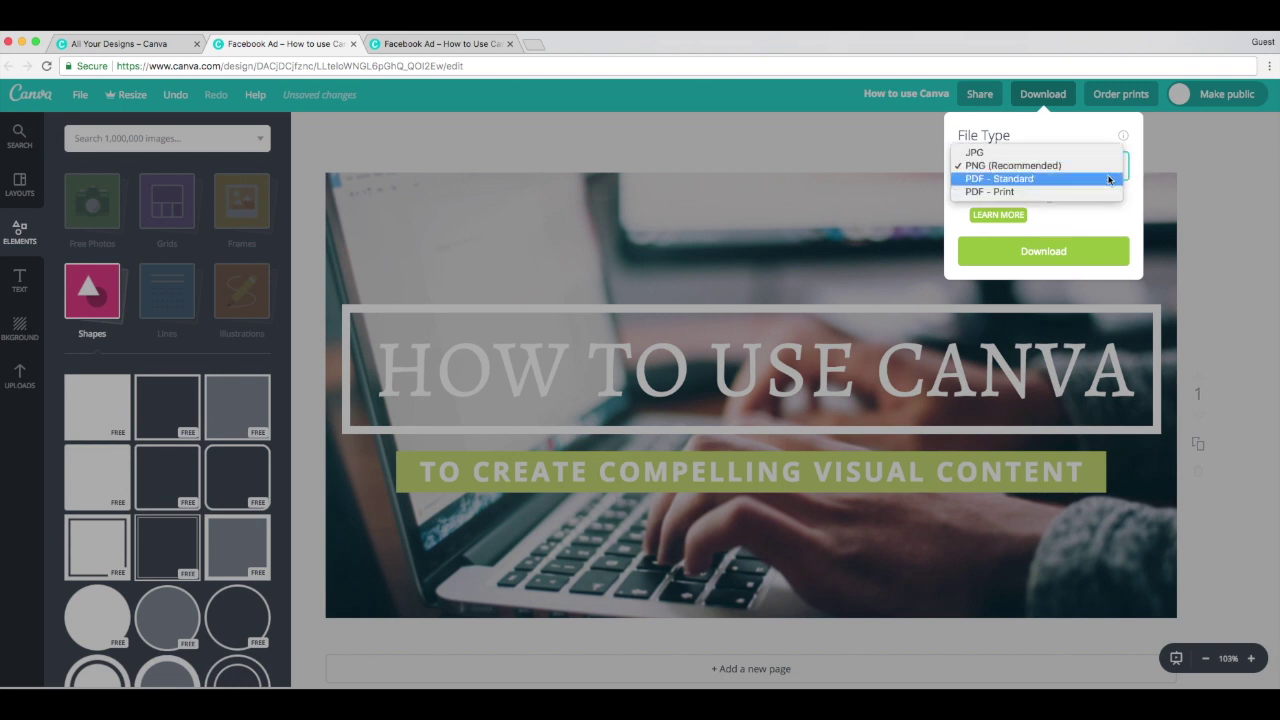
pyautogui.click(1022, 166)
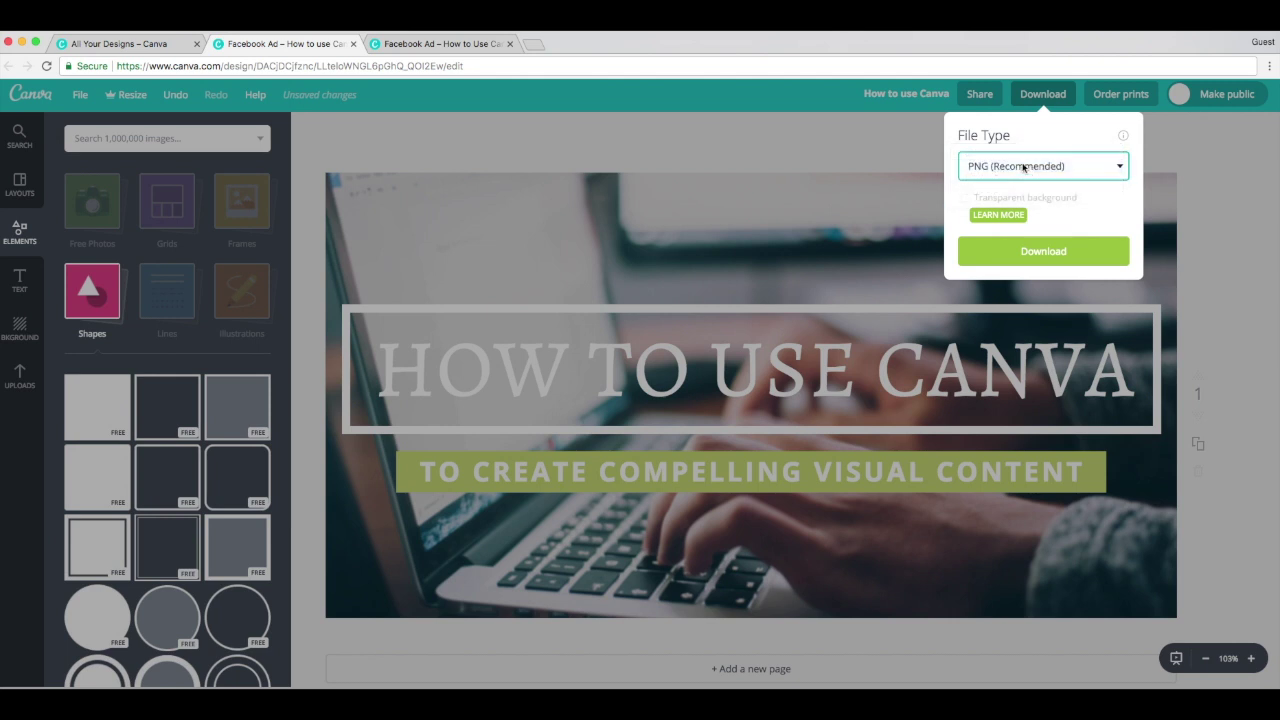
pyautogui.click(1031, 251)
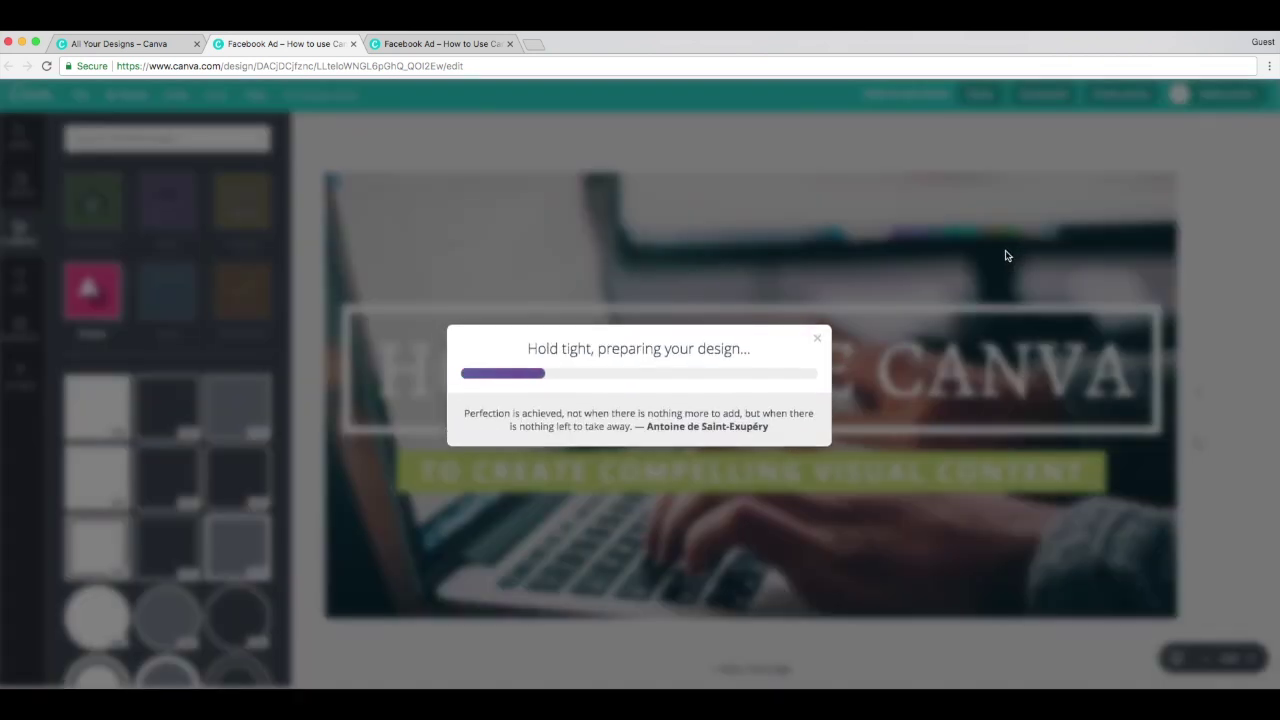